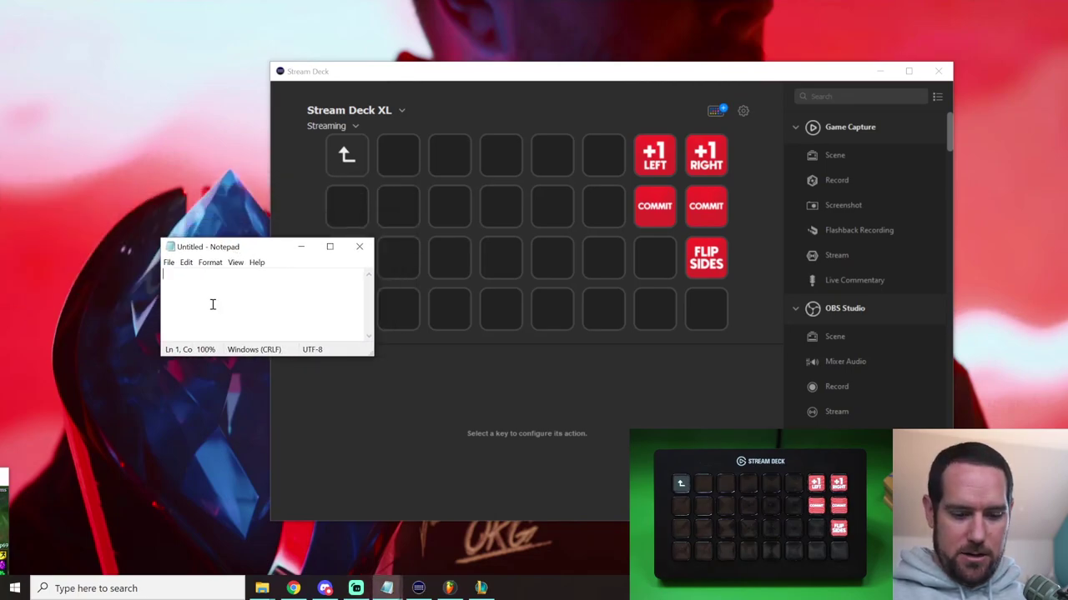
Type 'THE GOOD GUYS 1', change the score to 2, then replace the line with 'THE BAD GUYS 1'
{"action": "type", "text": "THE GOOD GUYS  1"}
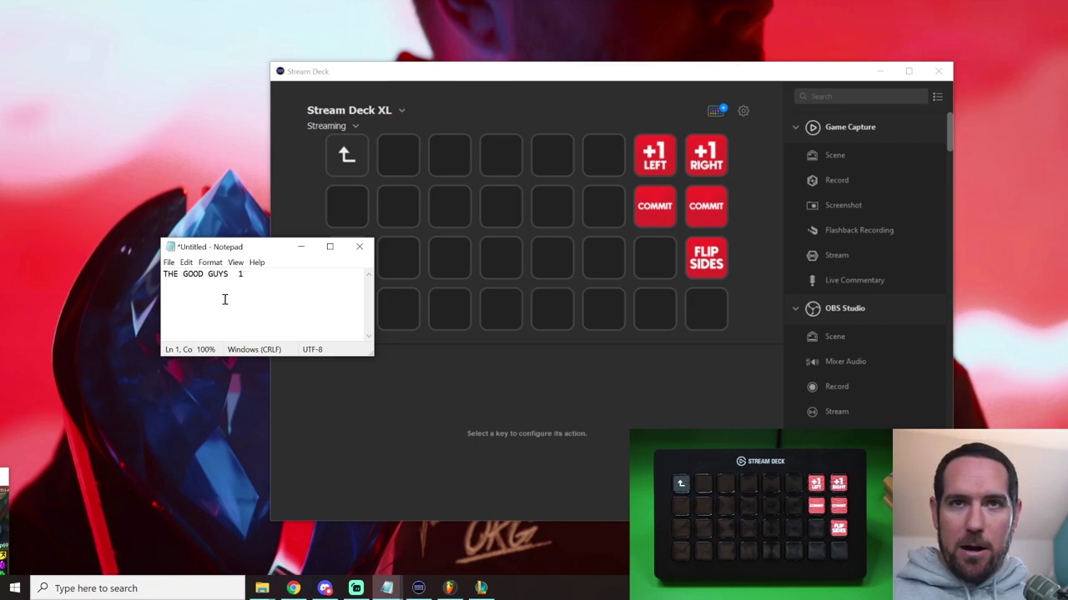
{"action": "double_click", "coordinate": [240, 275]}
{"action": "type", "text": "2"}
{"action": "left_click_drag", "start_coordinate": [267, 276], "coordinate": [142, 278]}
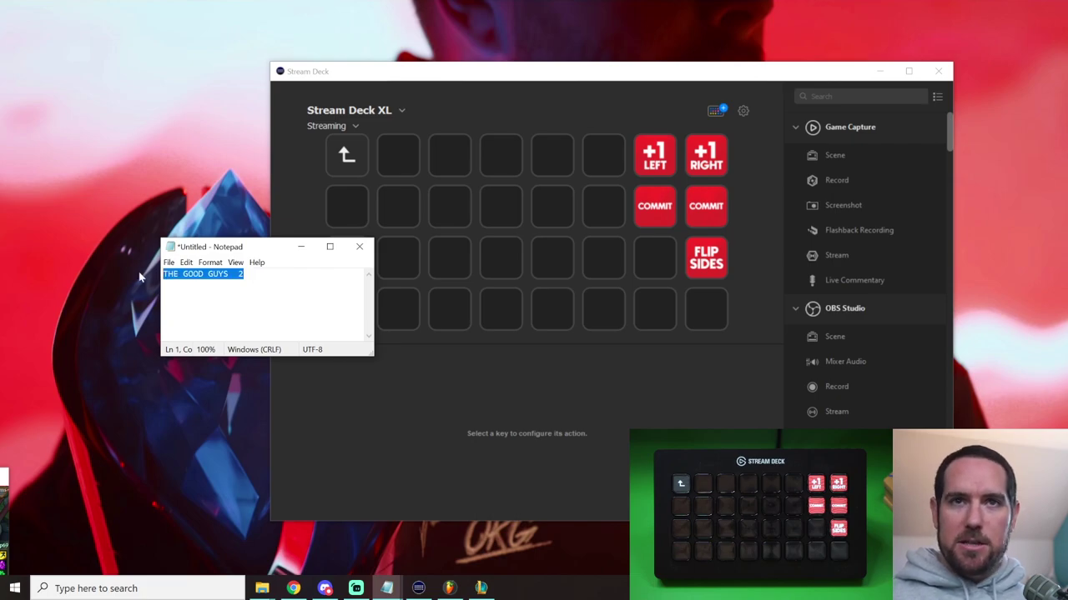
{"action": "type", "text": "THE BAD GUYS"}
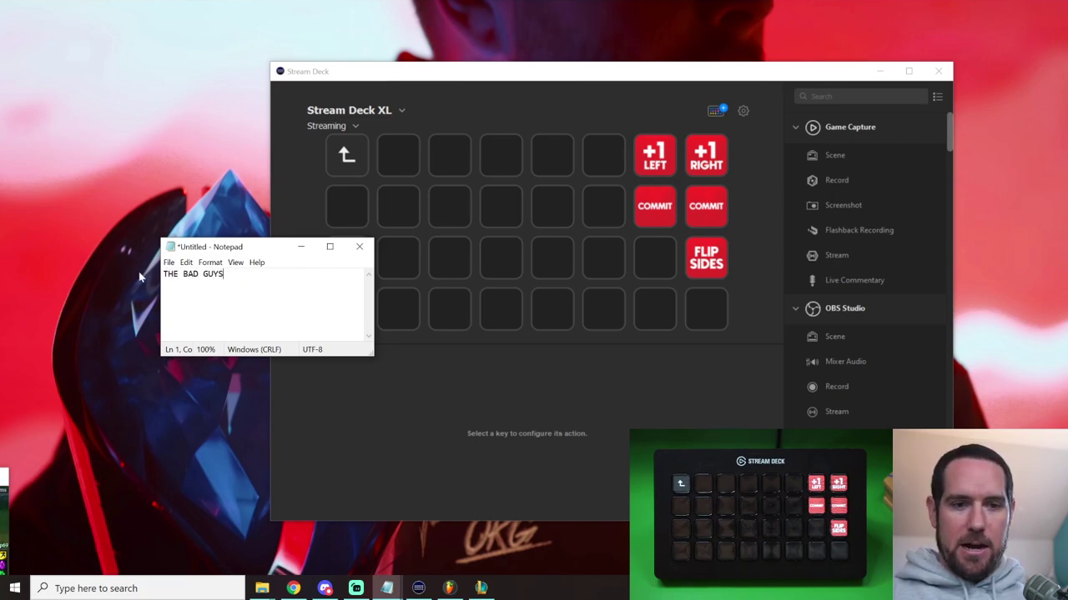
{"action": "type", "text": " 1"}
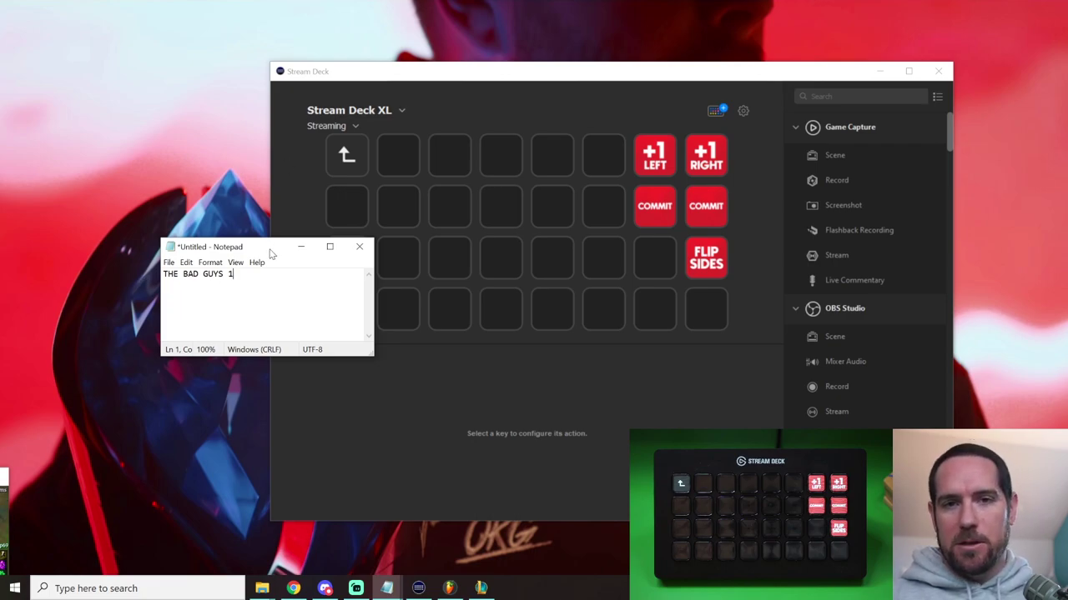
Move Notepad aside and filter Stream Deck's actions by 'counter'
{"action": "left_click_drag", "start_coordinate": [271, 253], "coordinate": [0, 255]}
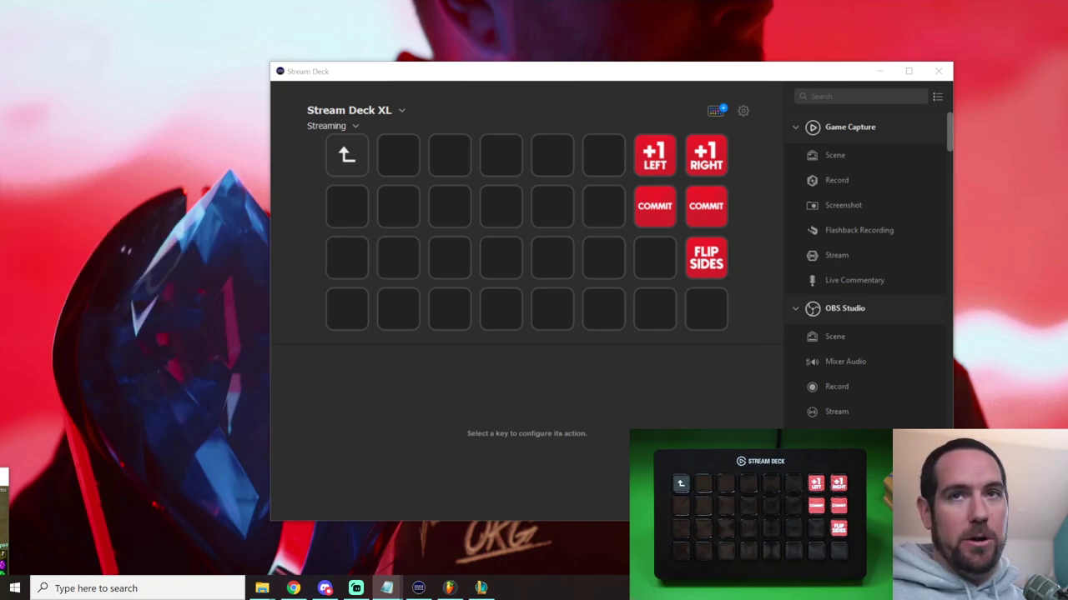
{"action": "left_click", "coordinate": [307, 404]}
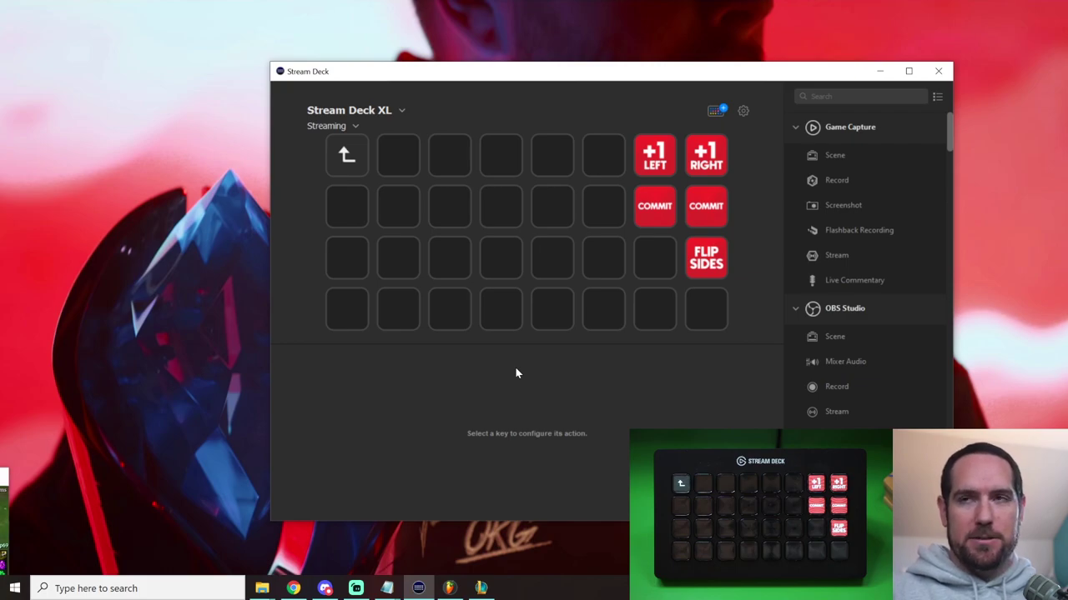
{"action": "left_click", "coordinate": [845, 94]}
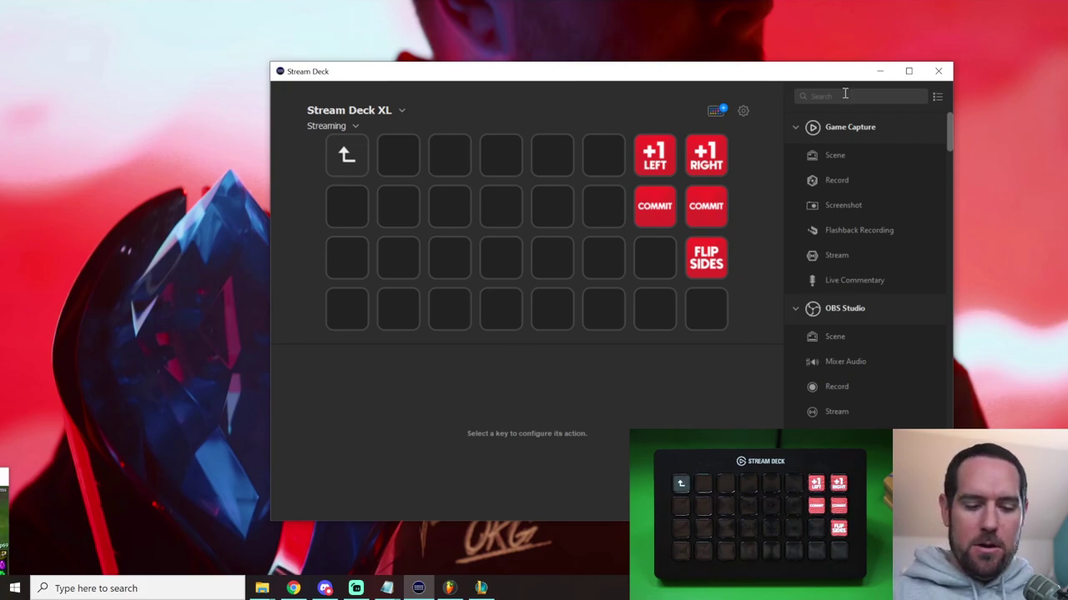
{"action": "type", "text": "counter"}
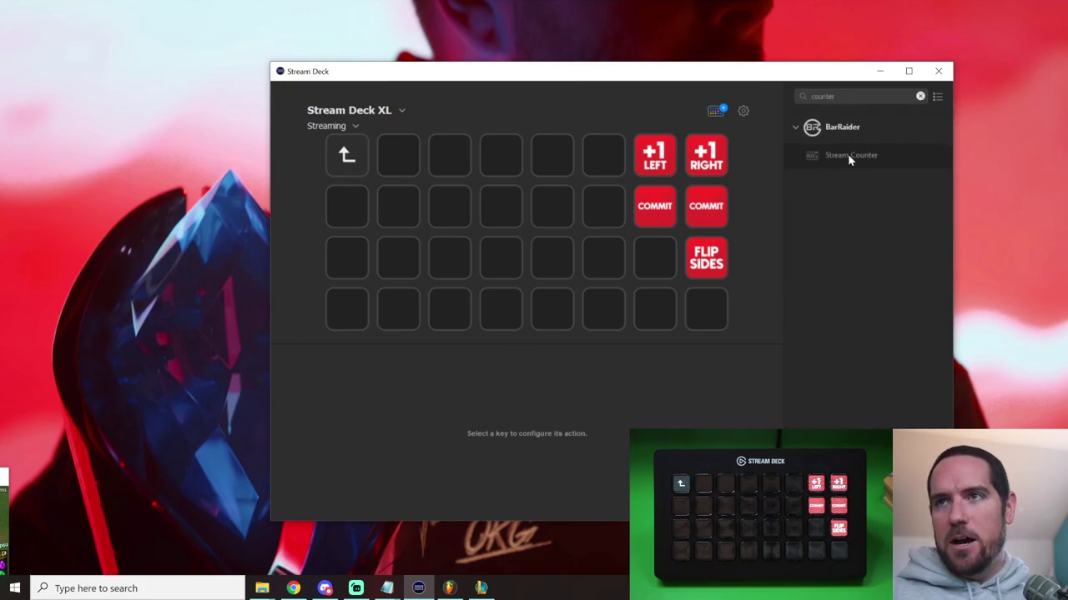
Place a Stream Counter on the third top-row key, saving to the existing team 1 score.txt
{"action": "left_click_drag", "start_coordinate": [848, 157], "coordinate": [464, 165]}
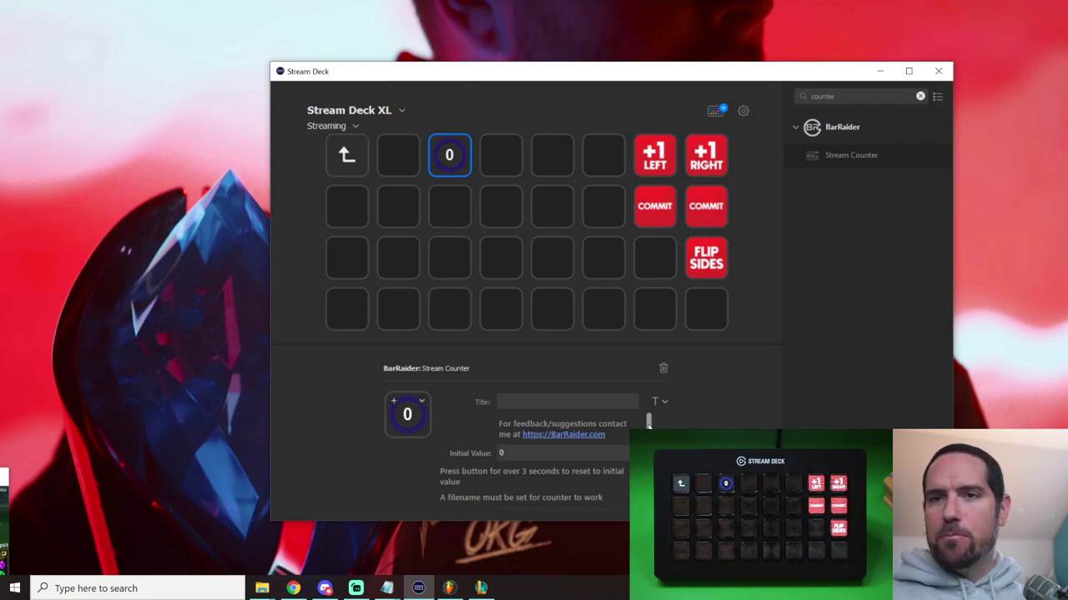
{"action": "scroll", "coordinate": [648, 423], "scroll_direction": "down", "scroll_amount": 2}
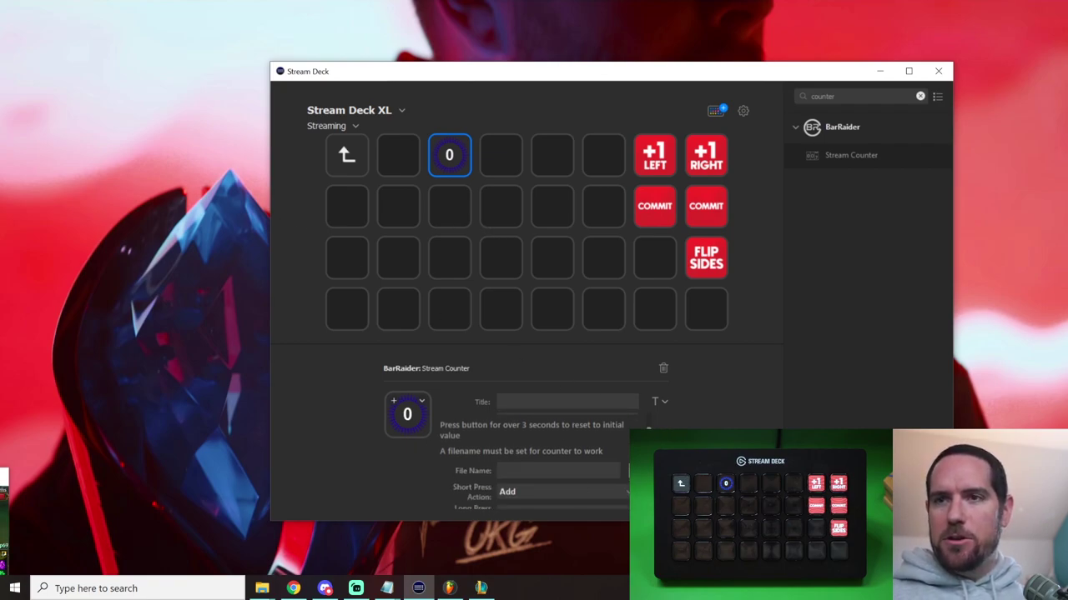
{"action": "scroll", "coordinate": [648, 427], "scroll_direction": "down", "scroll_amount": 1}
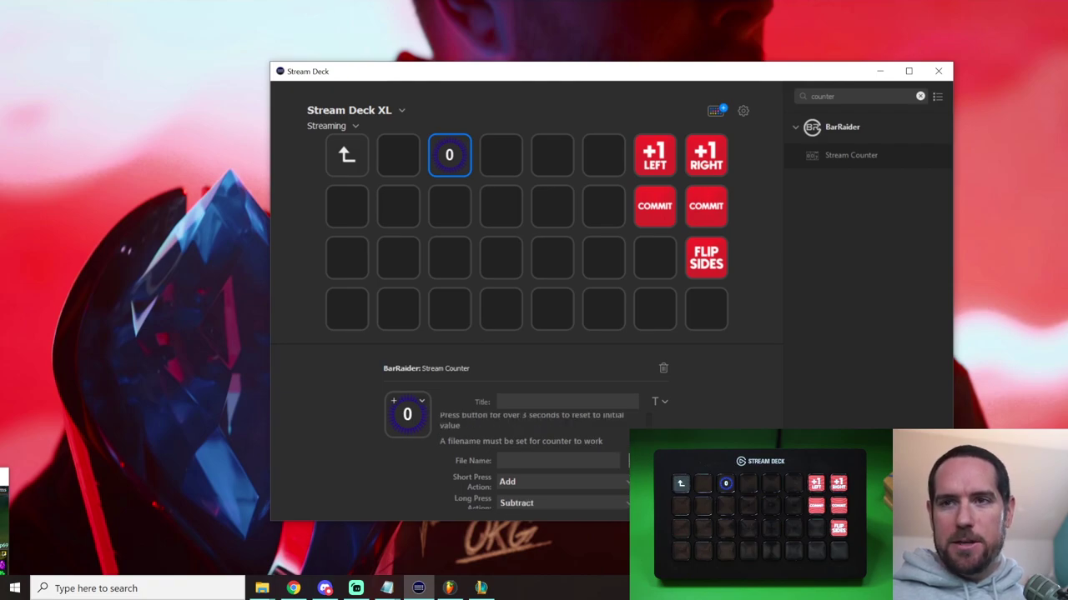
{"action": "left_click", "coordinate": [607, 458]}
{"action": "scroll", "coordinate": [530, 150], "scroll_direction": "down", "scroll_amount": 1}
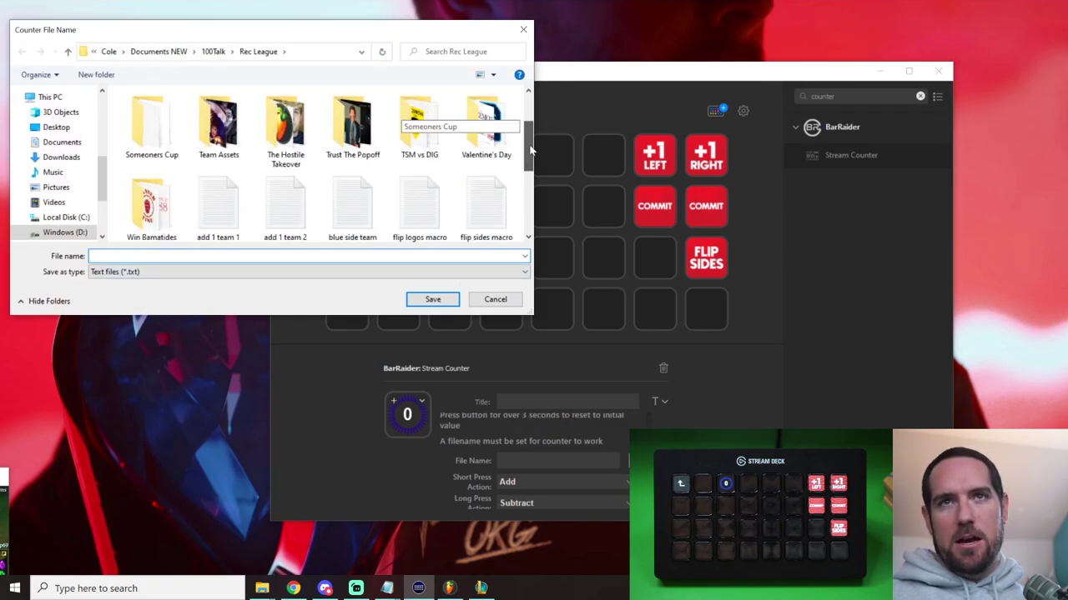
{"action": "left_click_drag", "start_coordinate": [530, 150], "coordinate": [536, 192]}
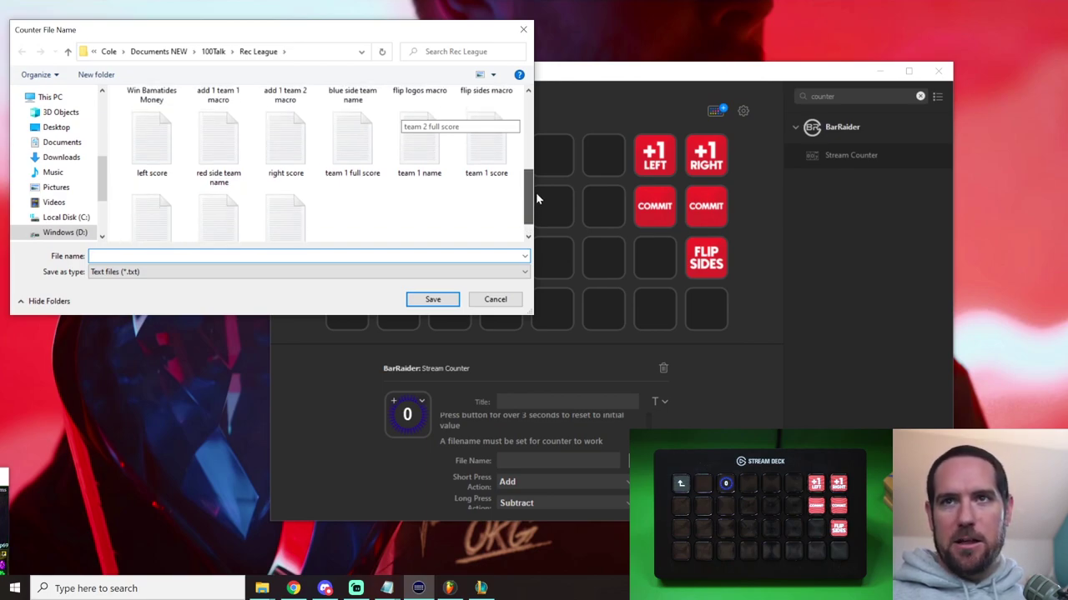
{"action": "double_click", "coordinate": [500, 152]}
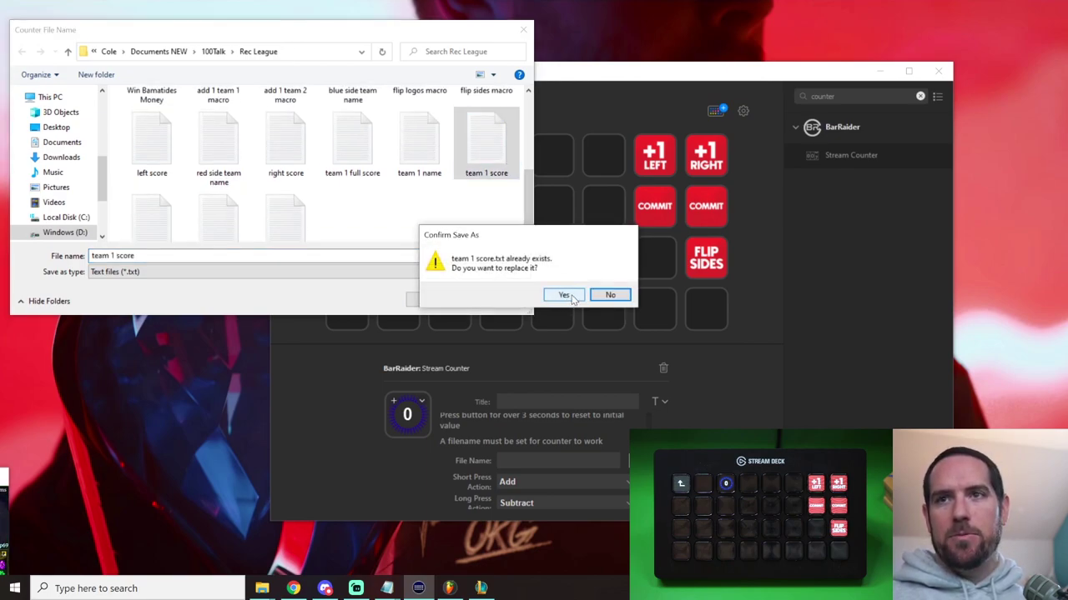
{"action": "left_click", "coordinate": [575, 297]}
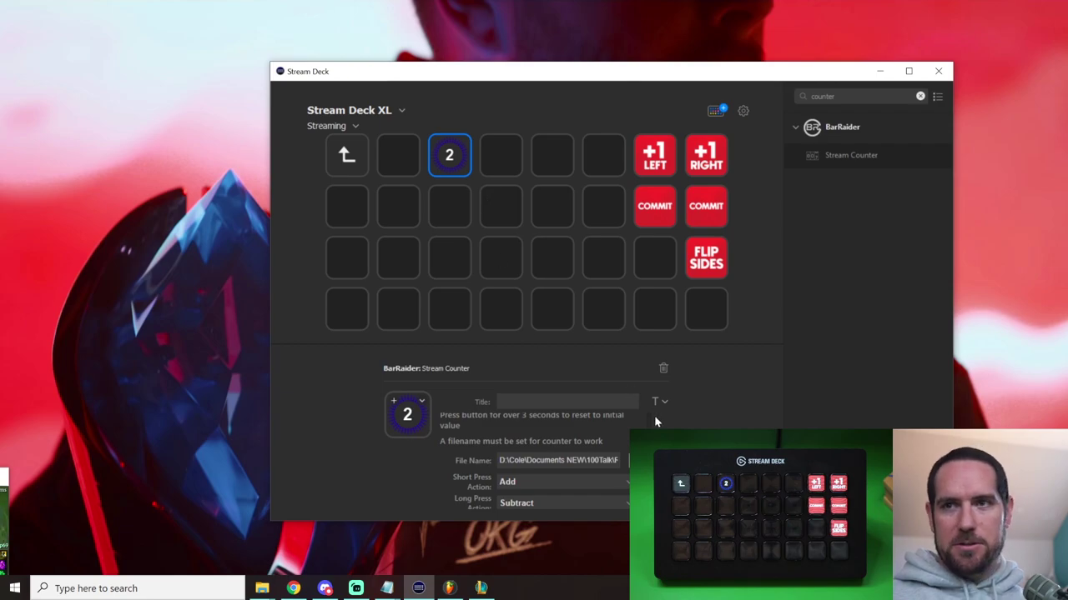
Set the counter key's image from file to the +1 LEFT button image
{"action": "scroll", "coordinate": [628, 406], "scroll_direction": "up", "scroll_amount": 2}
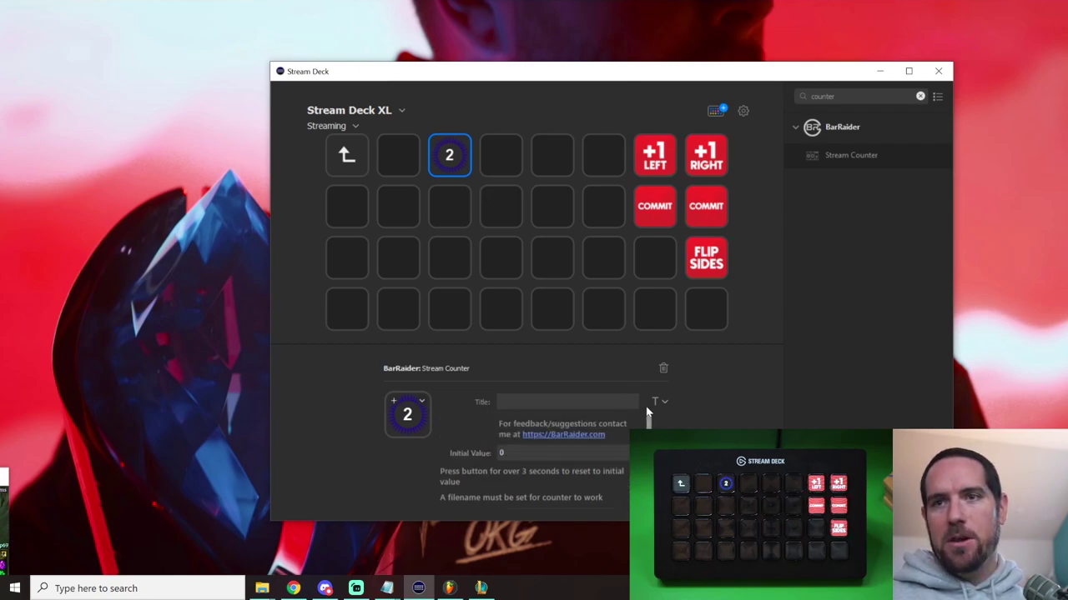
{"action": "left_click", "coordinate": [423, 403]}
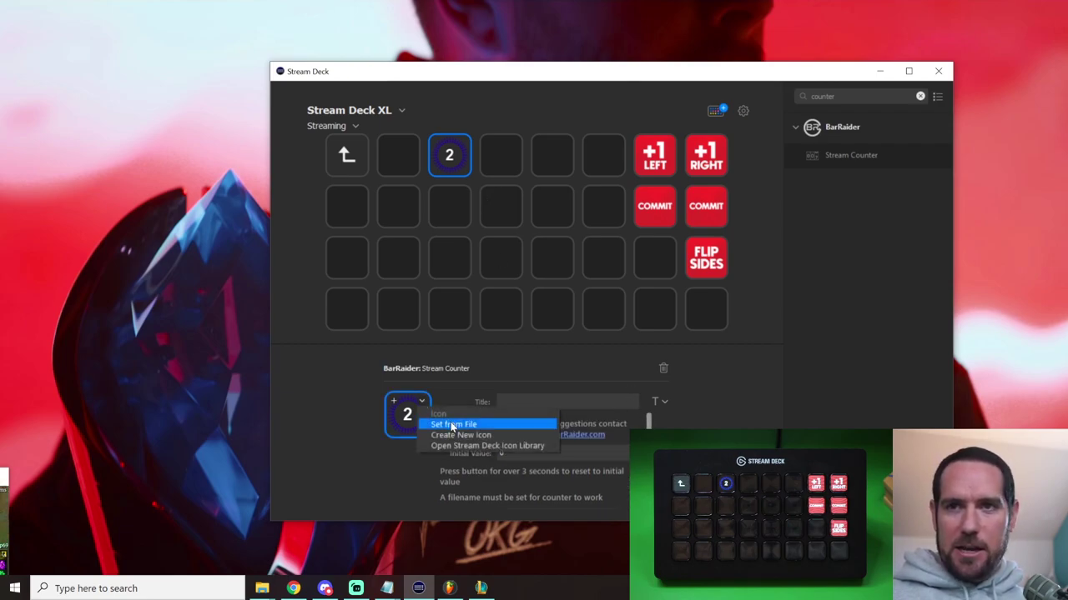
{"action": "left_click", "coordinate": [453, 426]}
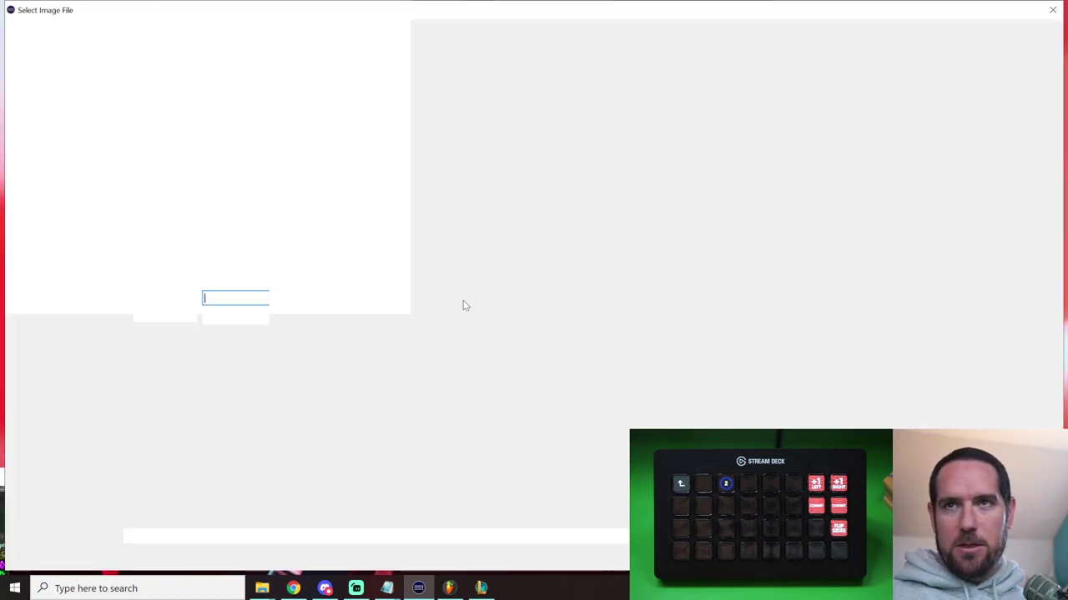
{"action": "left_click", "coordinate": [819, 198]}
{"action": "double_click", "coordinate": [819, 199]}
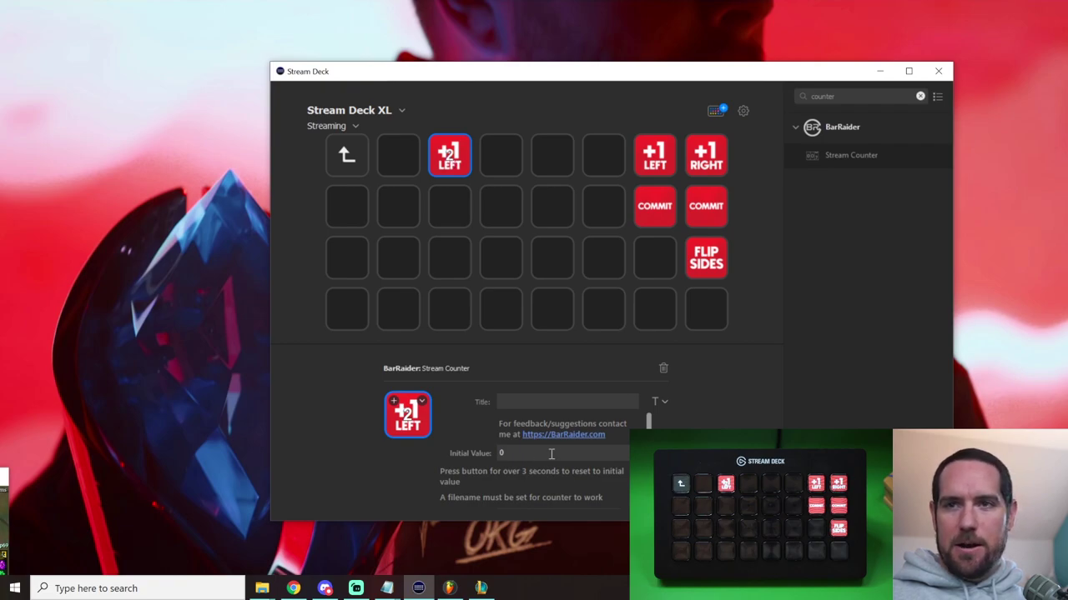
{"action": "scroll", "coordinate": [560, 452], "scroll_direction": "down", "scroll_amount": 3}
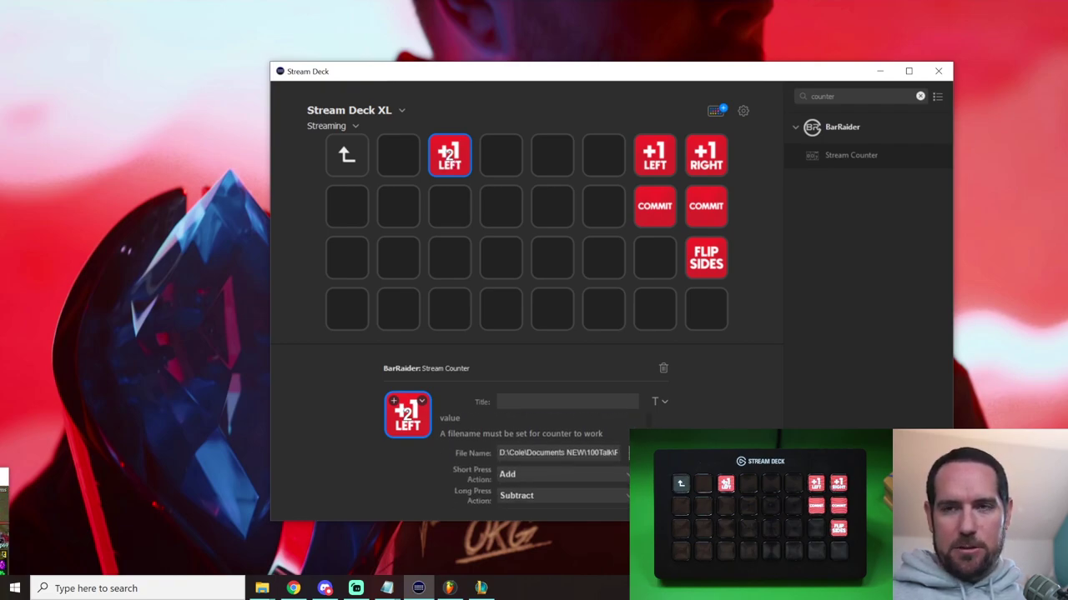
{"action": "scroll", "coordinate": [628, 442], "scroll_direction": "up", "scroll_amount": 3}
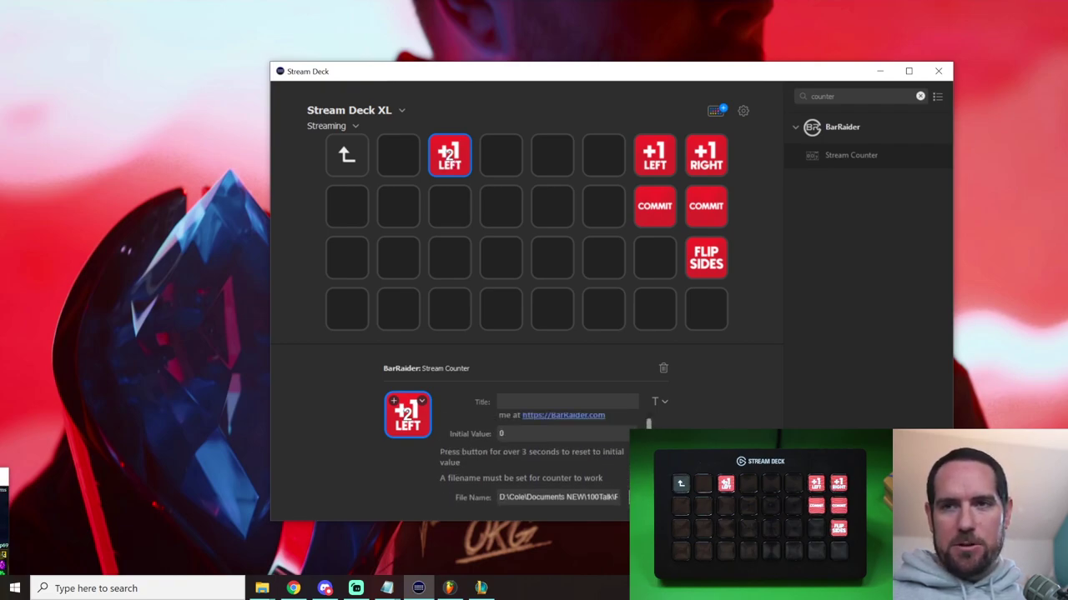
{"action": "left_click", "coordinate": [578, 402]}
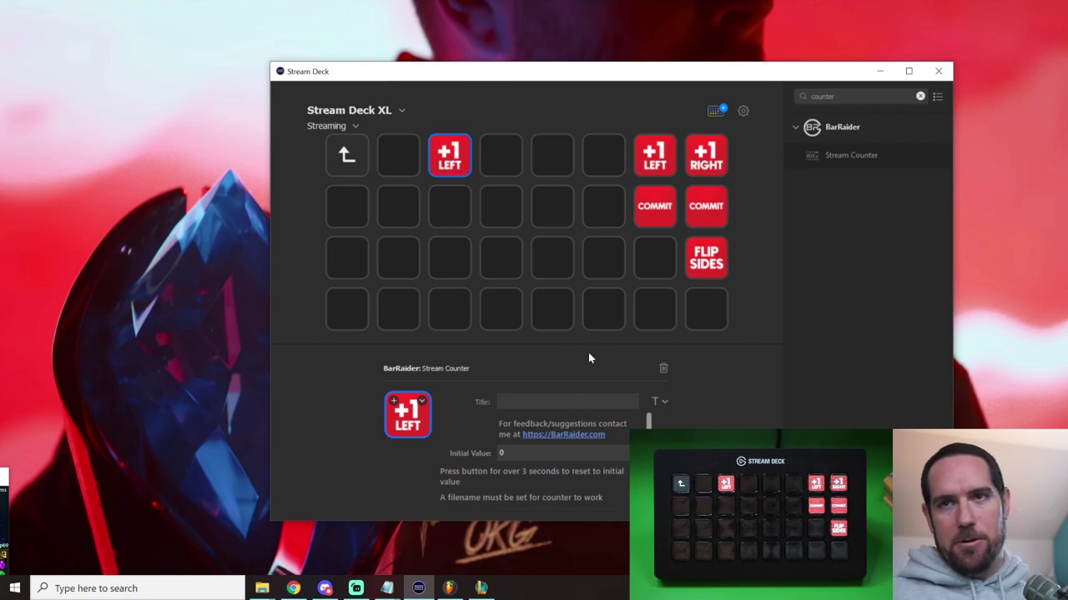
{"action": "mouse_move", "coordinate": [648, 419]}
{"action": "left_mouse_down"}
{"action": "mouse_move", "coordinate": [648, 438]}
{"action": "mouse_move", "coordinate": [646, 420]}
{"action": "left_mouse_up"}
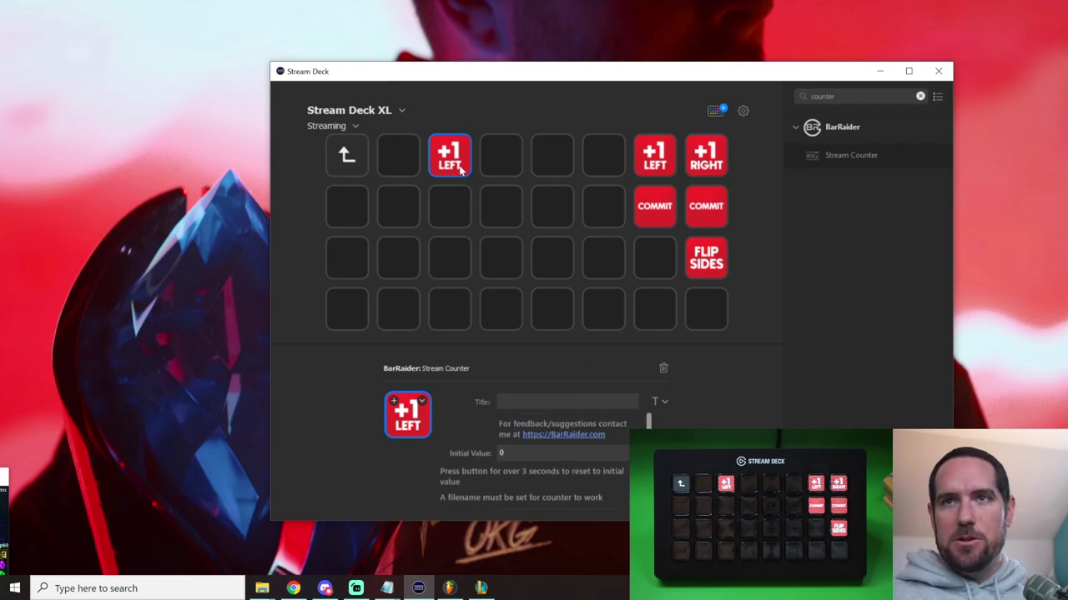
{"action": "scroll", "coordinate": [648, 421], "scroll_direction": "down", "scroll_amount": 3}
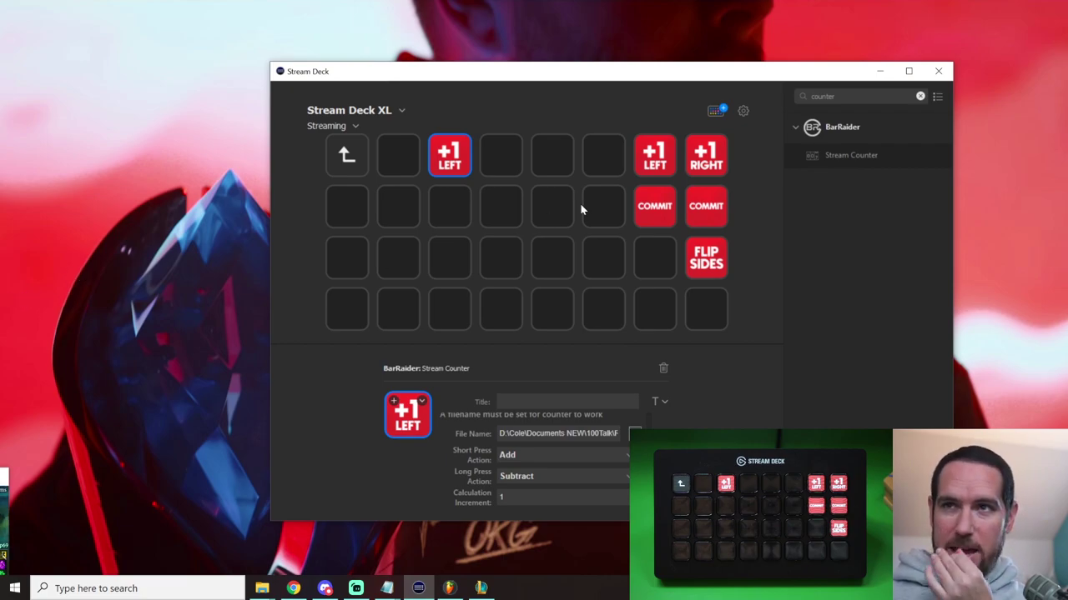
Place a second Stream Counter on the fourth top-row key, overwriting the team 2 score file
{"action": "left_click_drag", "start_coordinate": [846, 155], "coordinate": [511, 152]}
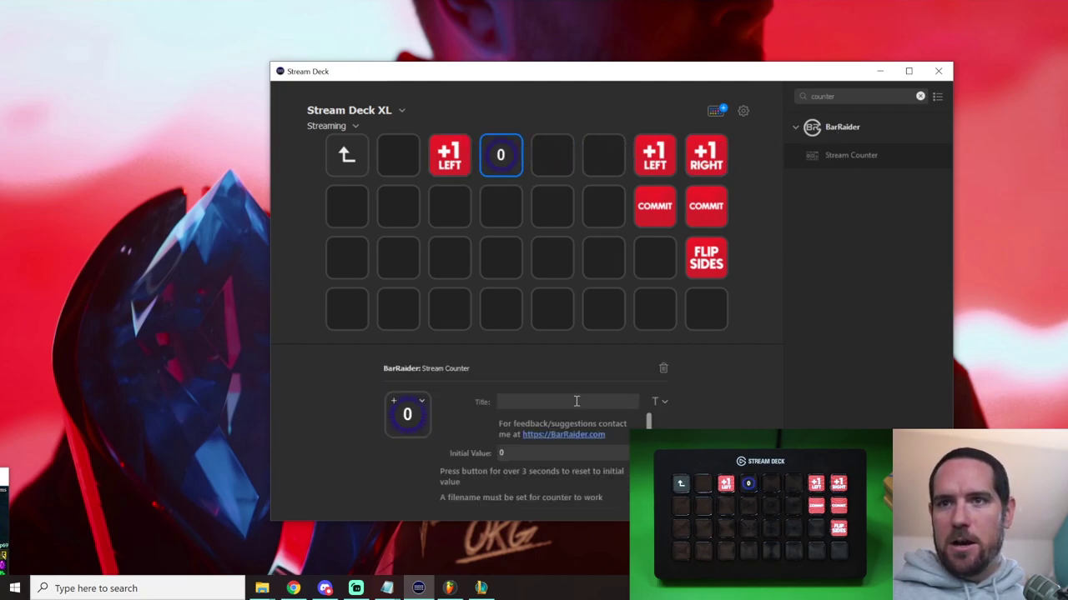
{"action": "scroll", "coordinate": [542, 450], "scroll_direction": "down", "scroll_amount": 3}
{"action": "left_click", "coordinate": [559, 454]}
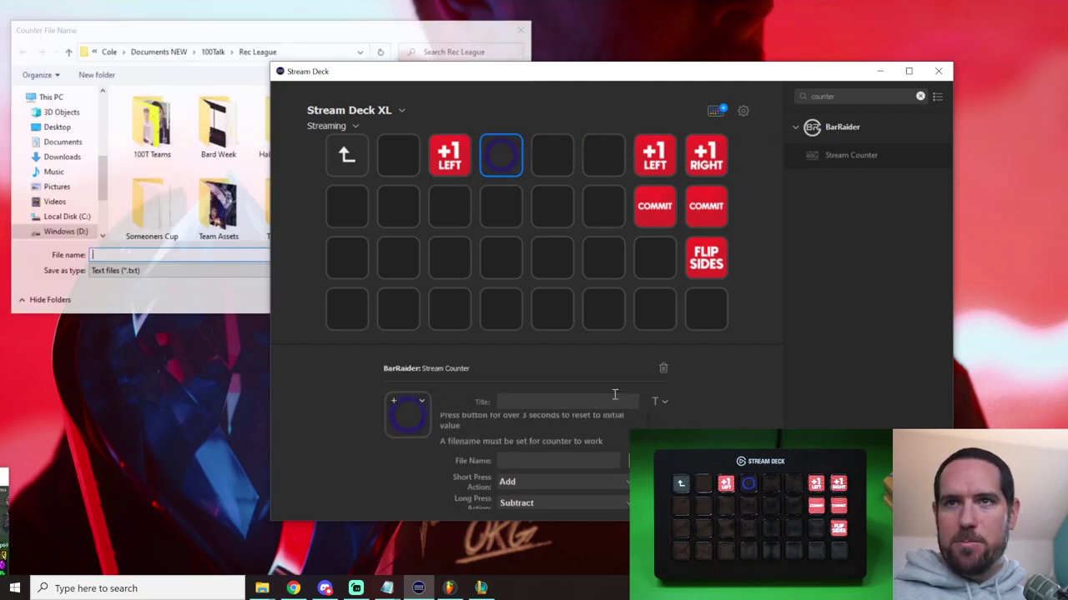
{"action": "scroll", "coordinate": [519, 196], "scroll_direction": "down", "scroll_amount": 5}
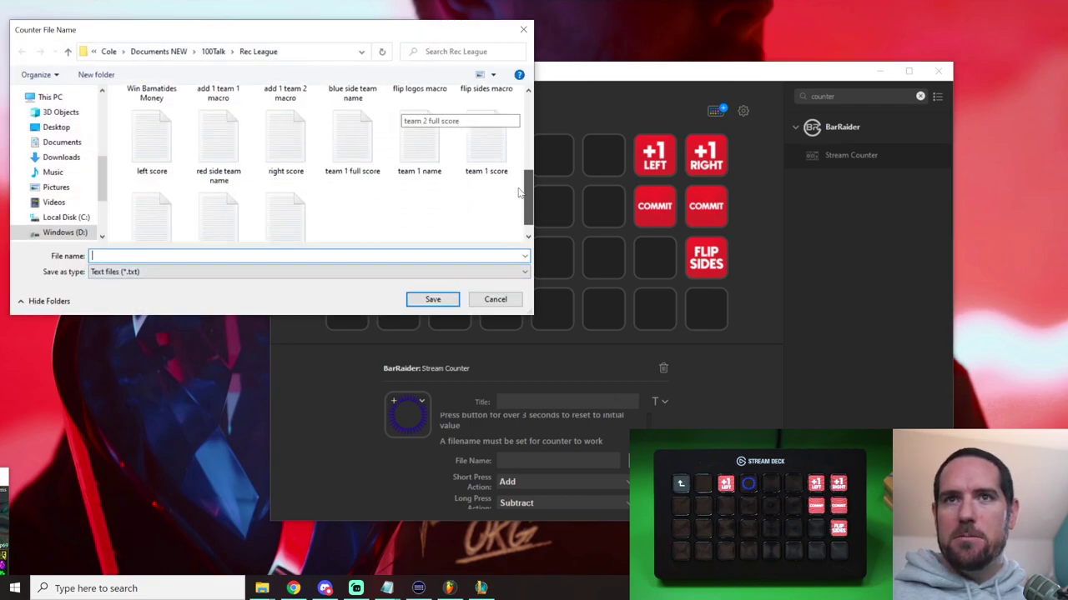
{"action": "double_click", "coordinate": [288, 208]}
{"action": "left_click", "coordinate": [553, 297]}
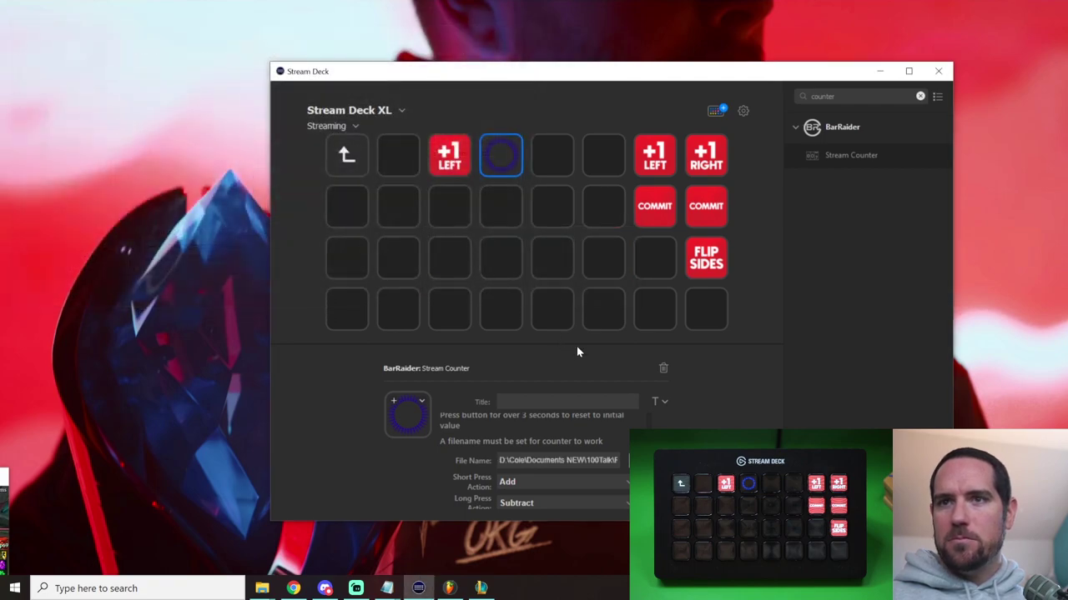
Set that key's icon from file to the plus one right button image
{"action": "left_click", "coordinate": [422, 406]}
{"action": "left_click", "coordinate": [452, 421]}
{"action": "double_click", "coordinate": [889, 183]}
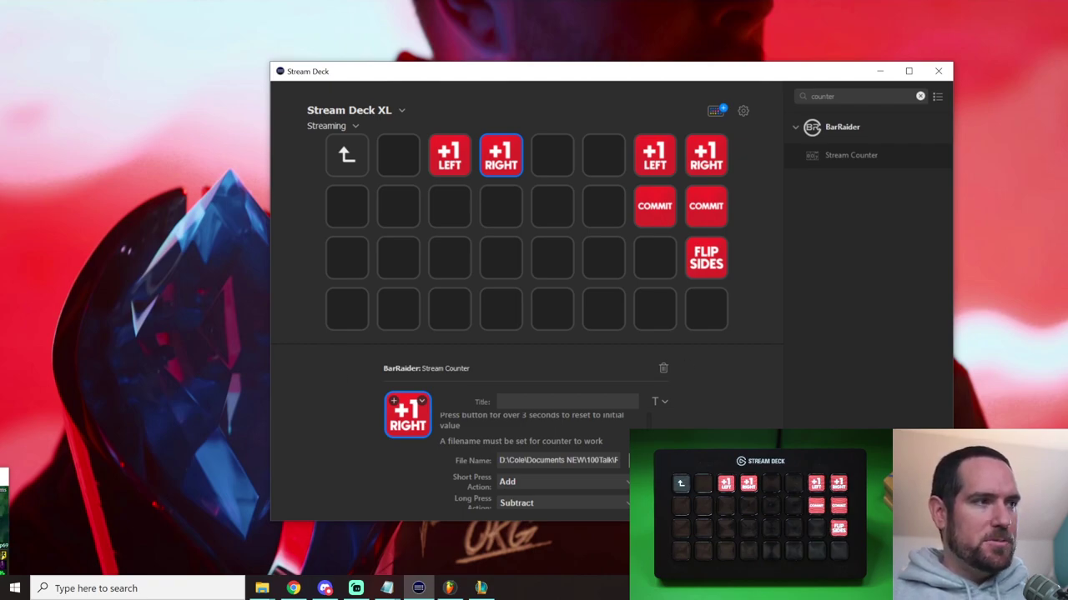
Arrange the team 1 and team 2 score windows side by side at the top left
{"action": "key", "text": "super+e"}
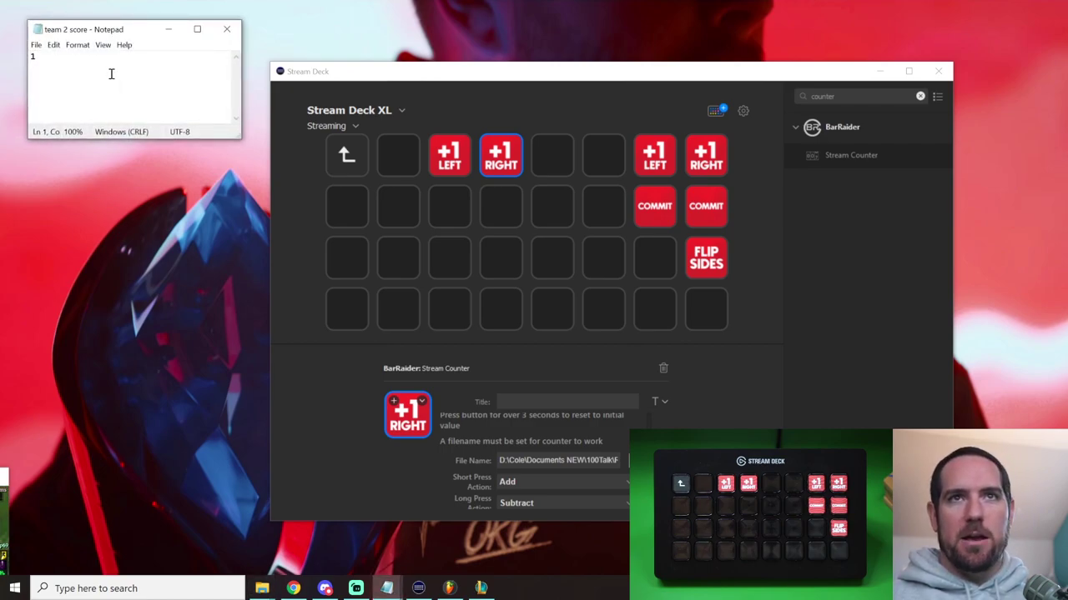
{"action": "left_click_drag", "start_coordinate": [109, 30], "coordinate": [337, 37]}
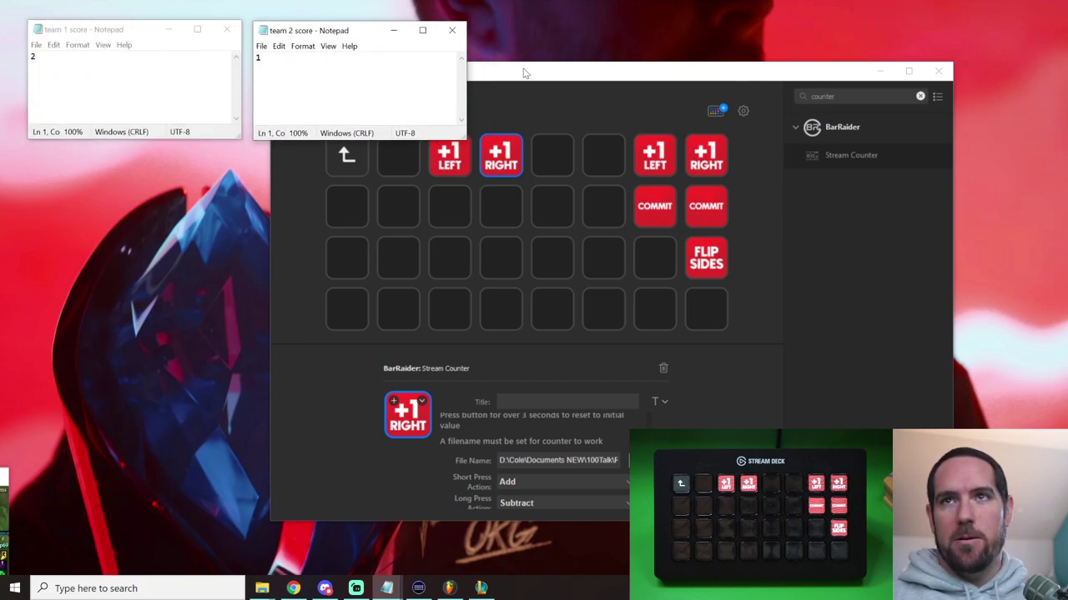
{"action": "left_click_drag", "start_coordinate": [525, 74], "coordinate": [468, 75]}
{"action": "left_click", "coordinate": [267, 86]}
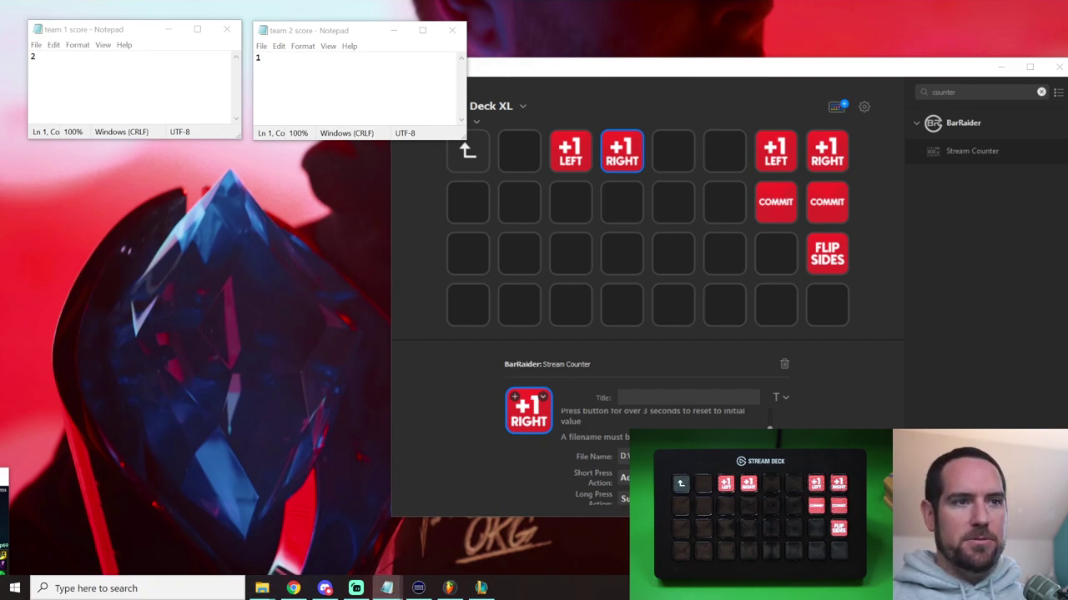
Line up the team 1 and team 2 name windows beneath the scores
{"action": "left_click_drag", "start_coordinate": [0, 400], "coordinate": [137, 159]}
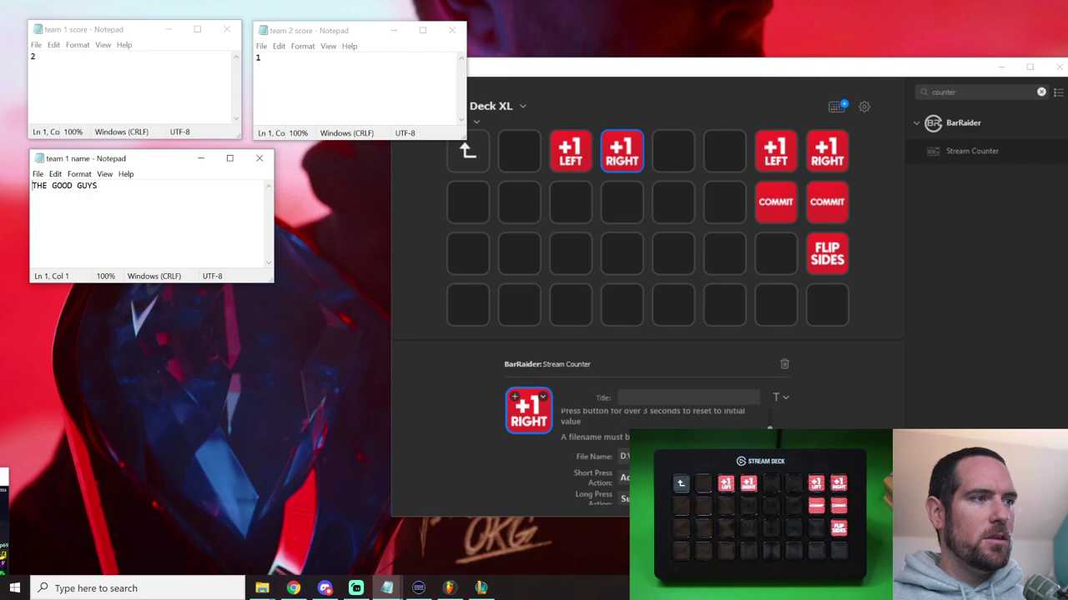
{"action": "key", "text": "alt+Tab"}
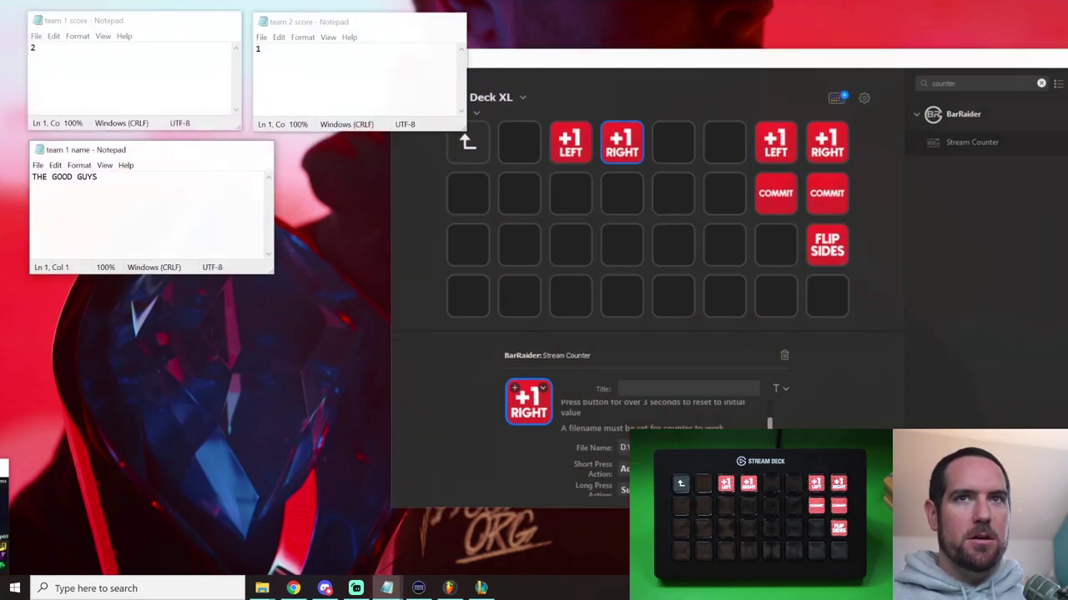
{"action": "key", "text": "alt+Tab"}
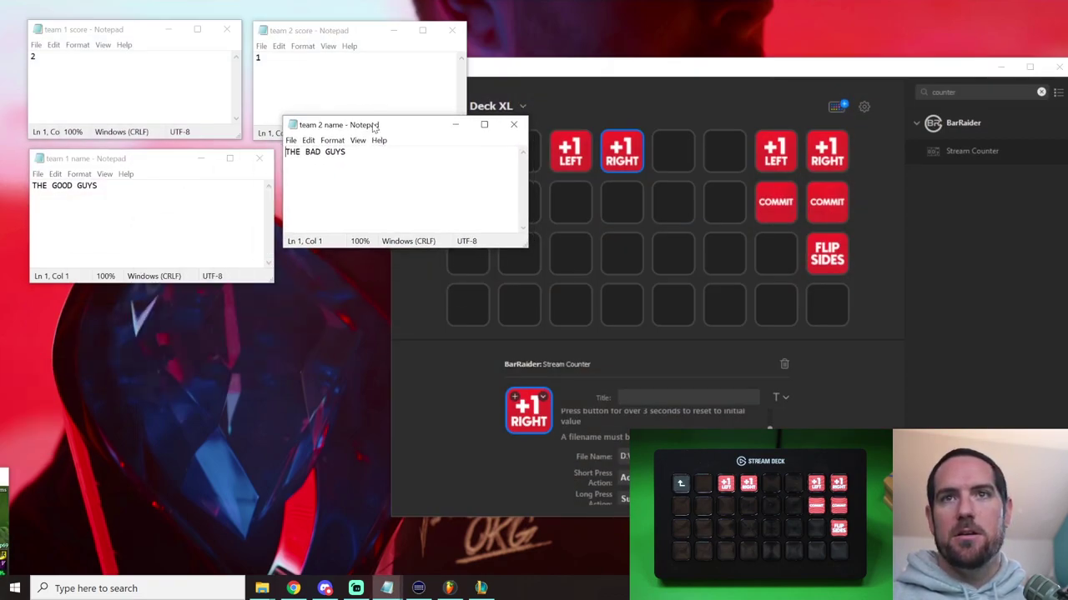
{"action": "left_click_drag", "start_coordinate": [371, 137], "coordinate": [380, 162]}
{"action": "left_click_drag", "start_coordinate": [147, 165], "coordinate": [136, 169]}
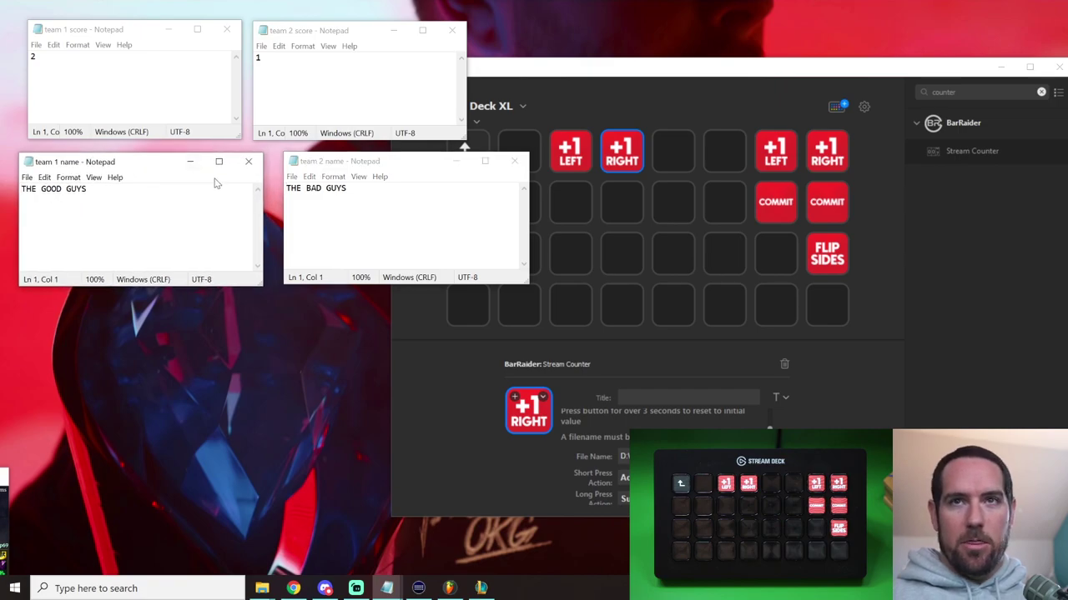
{"action": "left_click_drag", "start_coordinate": [331, 164], "coordinate": [315, 164]}
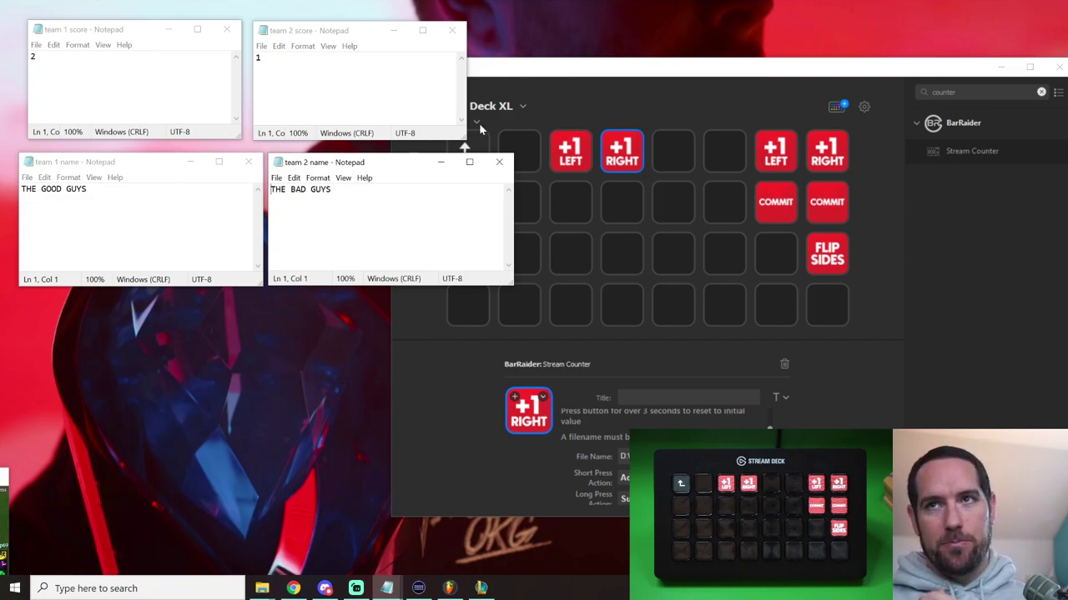
Search the actions for 'supe', then look up 'superma' in the Store
{"action": "left_click", "coordinate": [751, 67]}
{"action": "left_click_drag", "start_coordinate": [751, 67], "coordinate": [709, 87]}
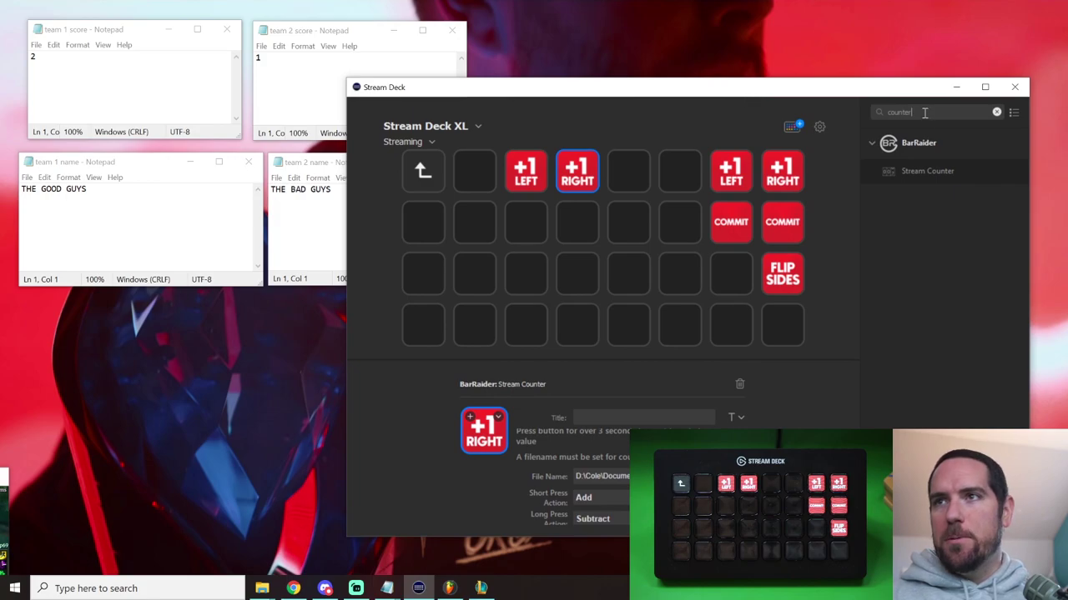
{"action": "left_click", "coordinate": [861, 112]}
{"action": "type", "text": "super"}
{"action": "key", "text": "BackSpace"}
{"action": "left_click", "coordinate": [791, 127]}
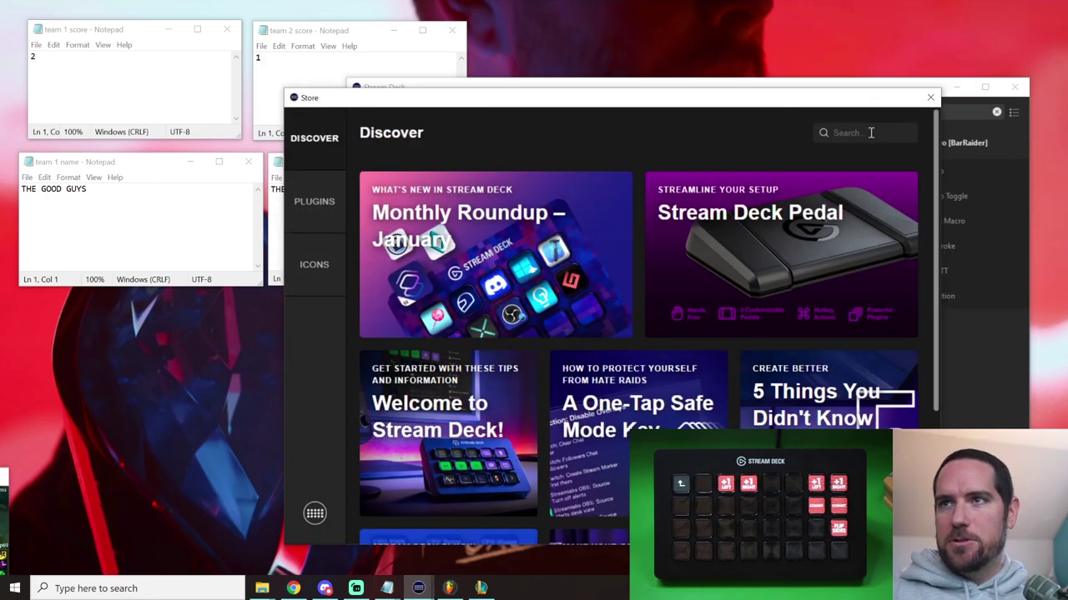
{"action": "type", "text": "superma"}
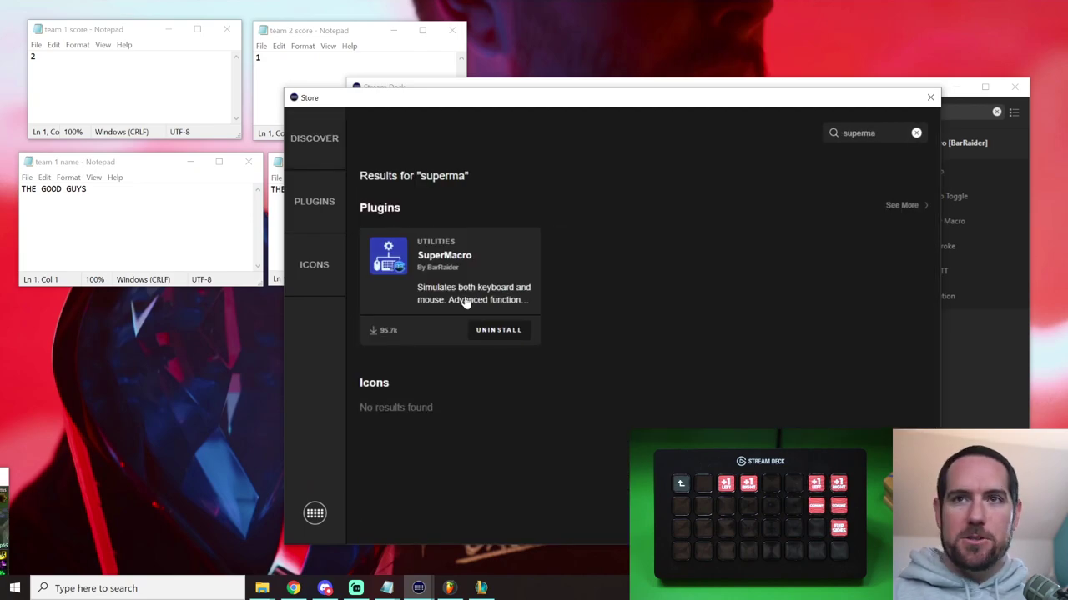
Close the Store, inspect the left COMMIT key's Super Macro settings, and show the add 1 team 1 macro file
{"action": "left_click", "coordinate": [930, 97]}
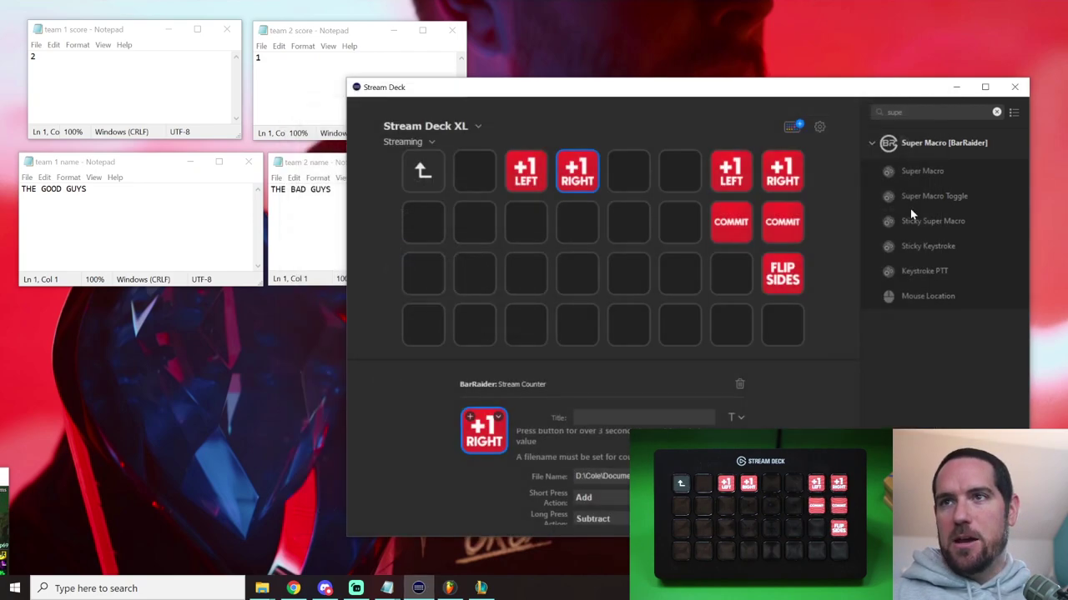
{"action": "left_click", "coordinate": [737, 241]}
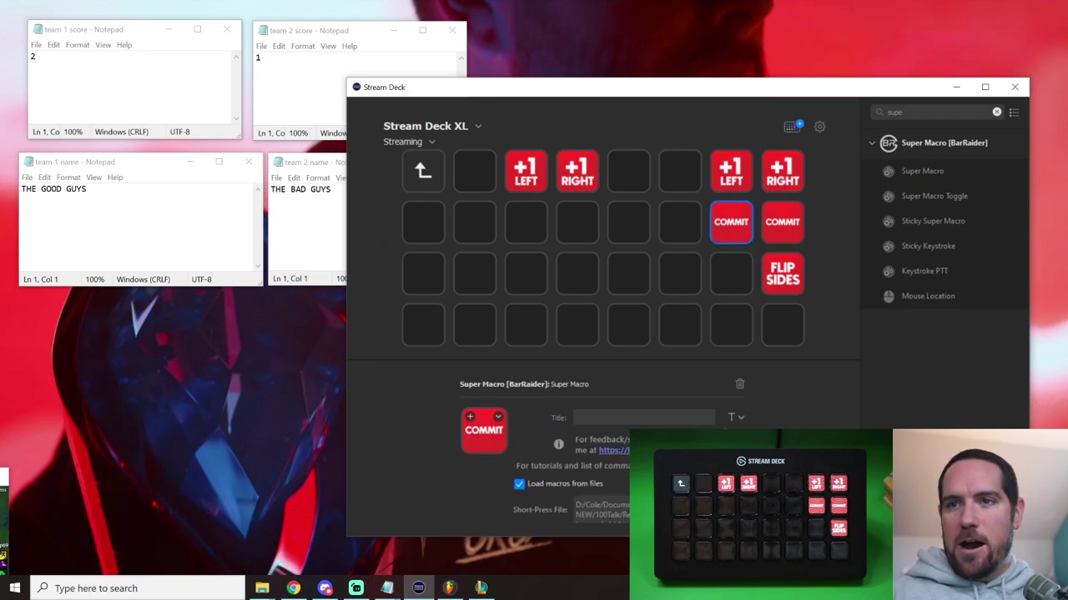
{"action": "scroll", "coordinate": [708, 451], "scroll_direction": "down", "scroll_amount": 1}
{"action": "scroll", "coordinate": [571, 475], "scroll_direction": "up", "scroll_amount": 1}
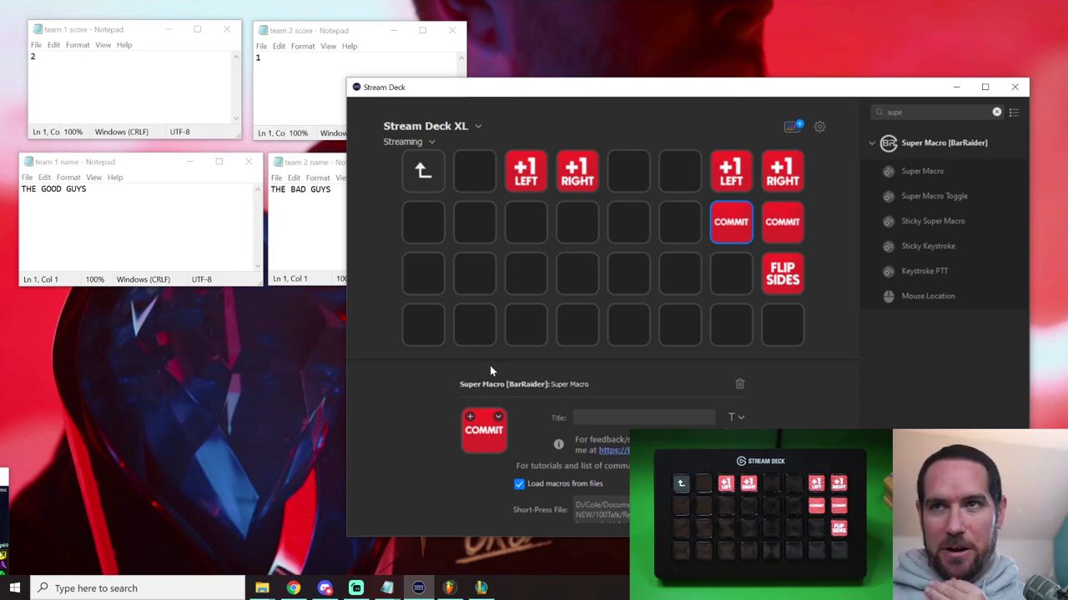
{"action": "left_click_drag", "start_coordinate": [672, 94], "coordinate": [687, 81]}
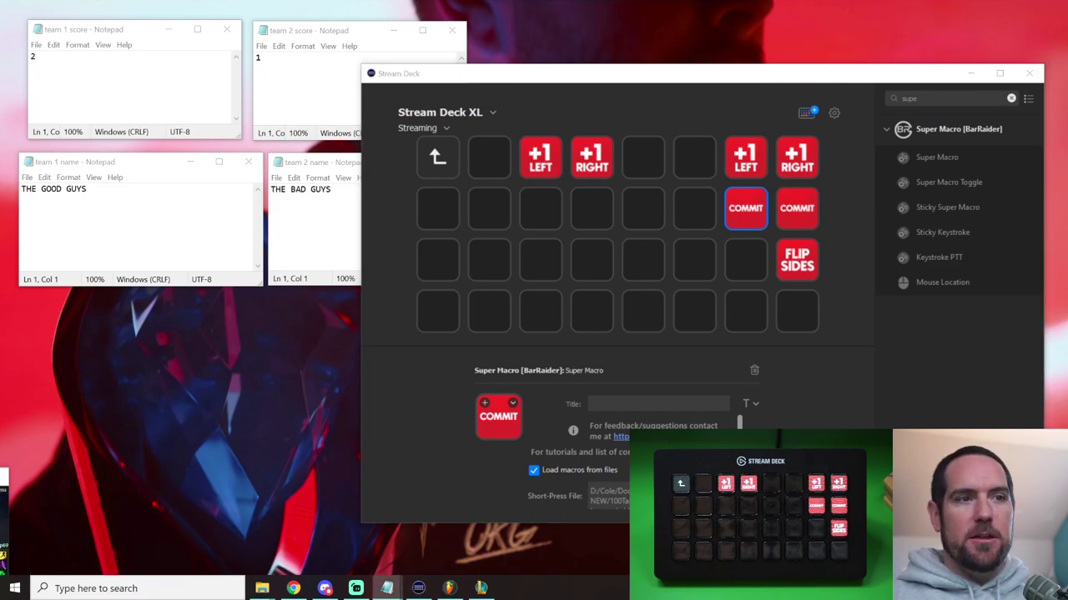
{"action": "left_click_drag", "start_coordinate": [5, 475], "coordinate": [196, 304]}
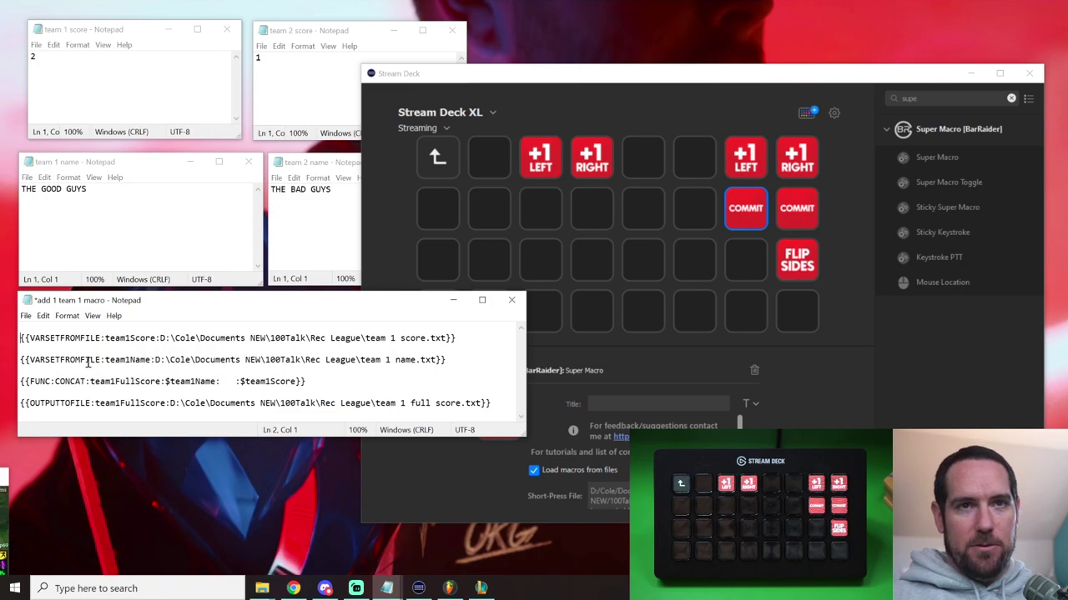
{"action": "left_click_drag", "start_coordinate": [29, 338], "coordinate": [106, 338]}
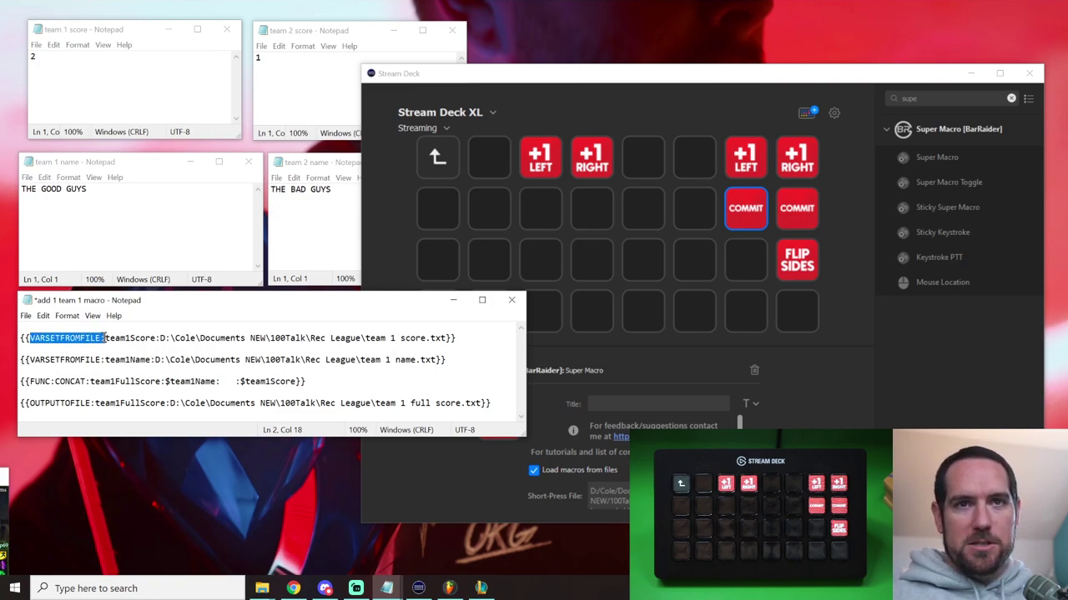
{"action": "left_click", "coordinate": [100, 358]}
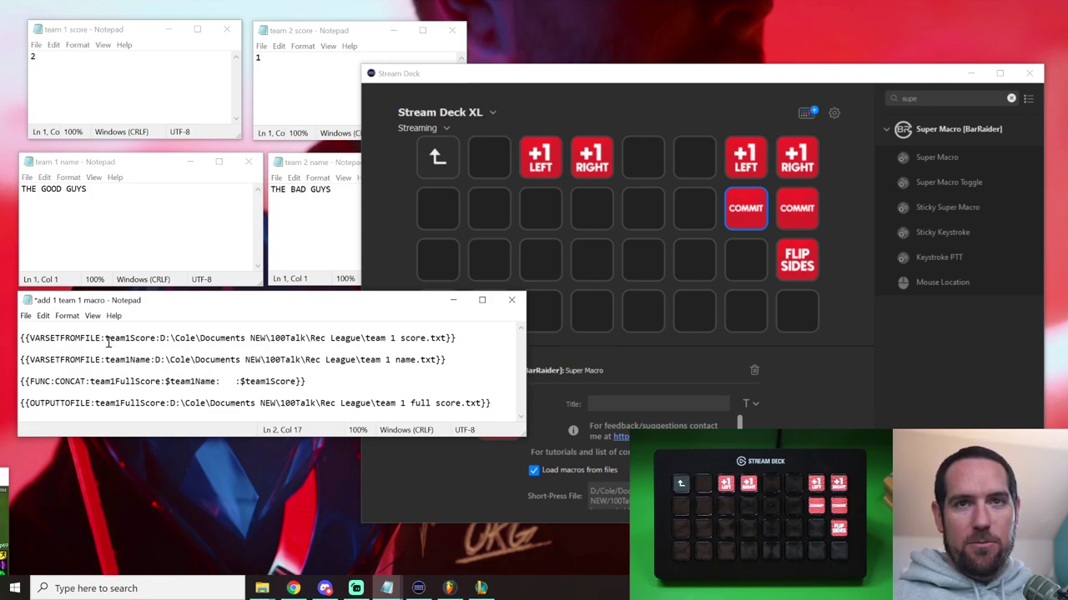
{"action": "left_click_drag", "start_coordinate": [103, 339], "coordinate": [450, 338]}
{"action": "left_click", "coordinate": [154, 350]}
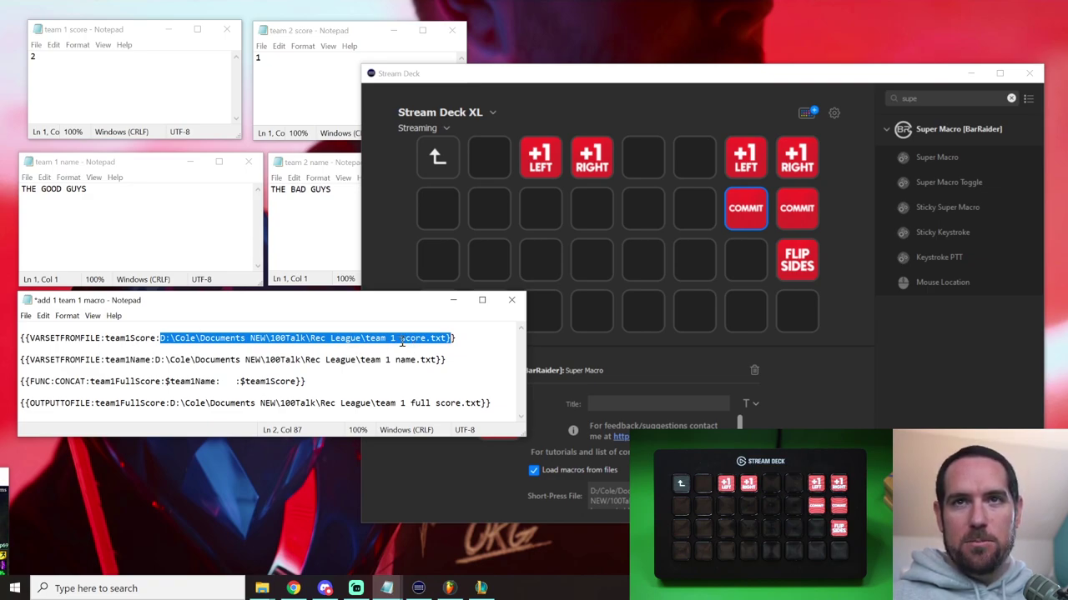
{"action": "left_click", "coordinate": [130, 97]}
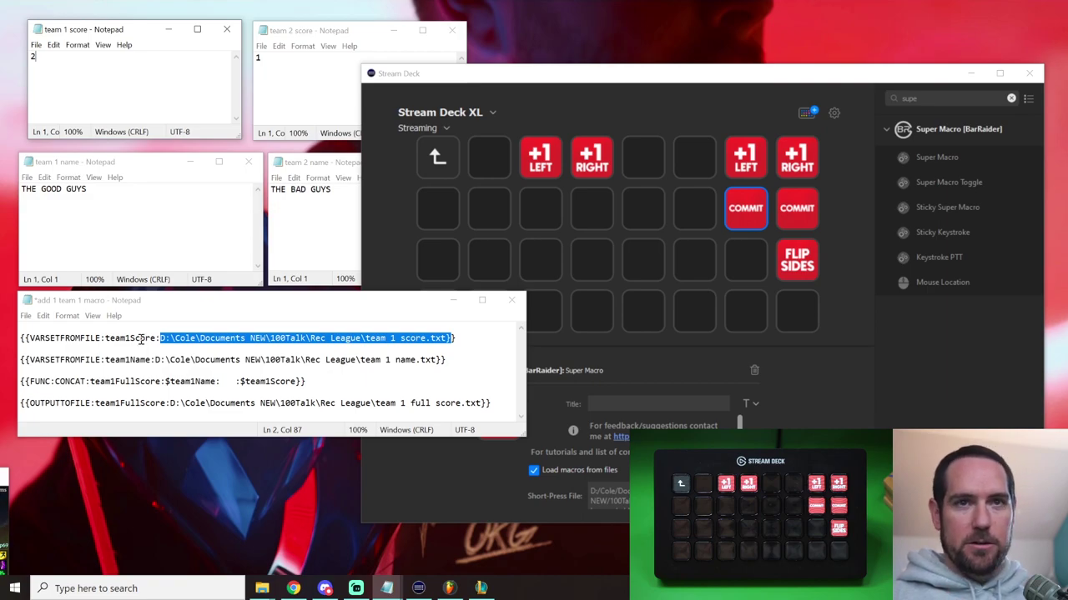
{"action": "left_click", "coordinate": [118, 354]}
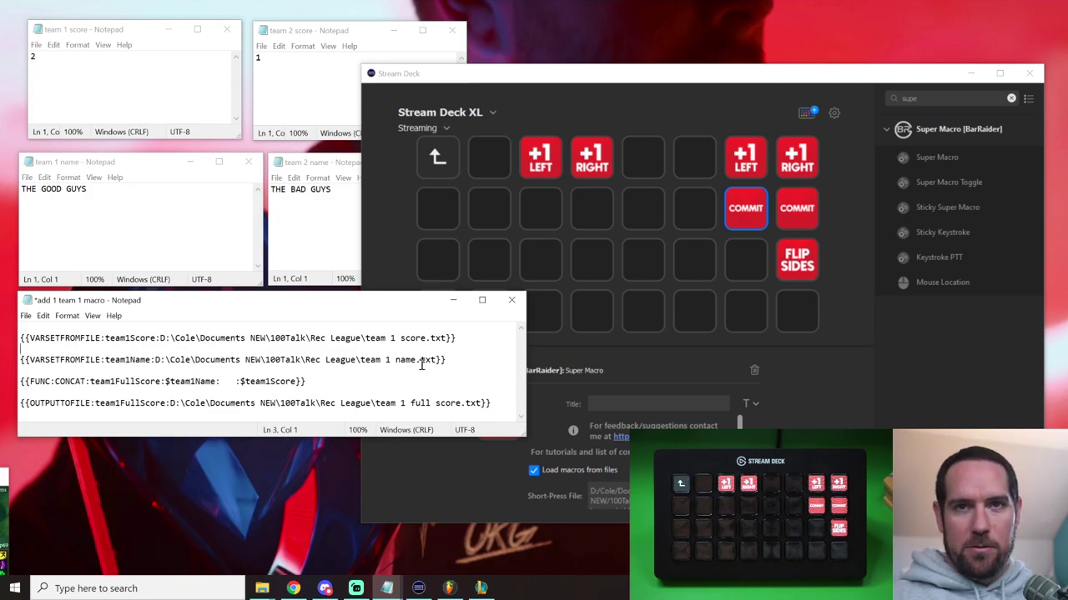
{"action": "left_click", "coordinate": [109, 79]}
{"action": "left_click", "coordinate": [157, 215]}
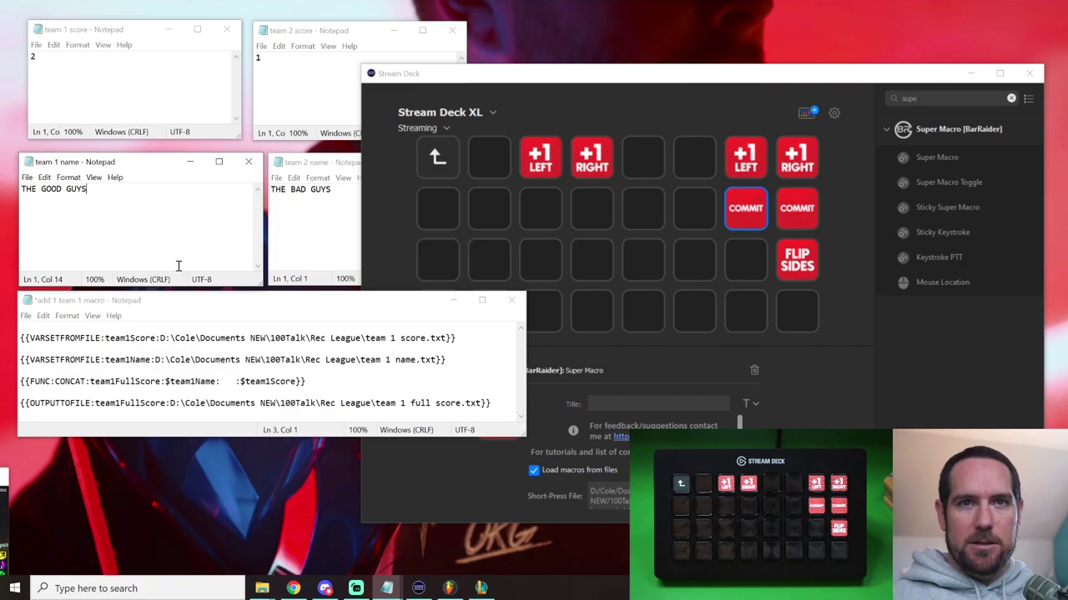
{"action": "left_click", "coordinate": [302, 373]}
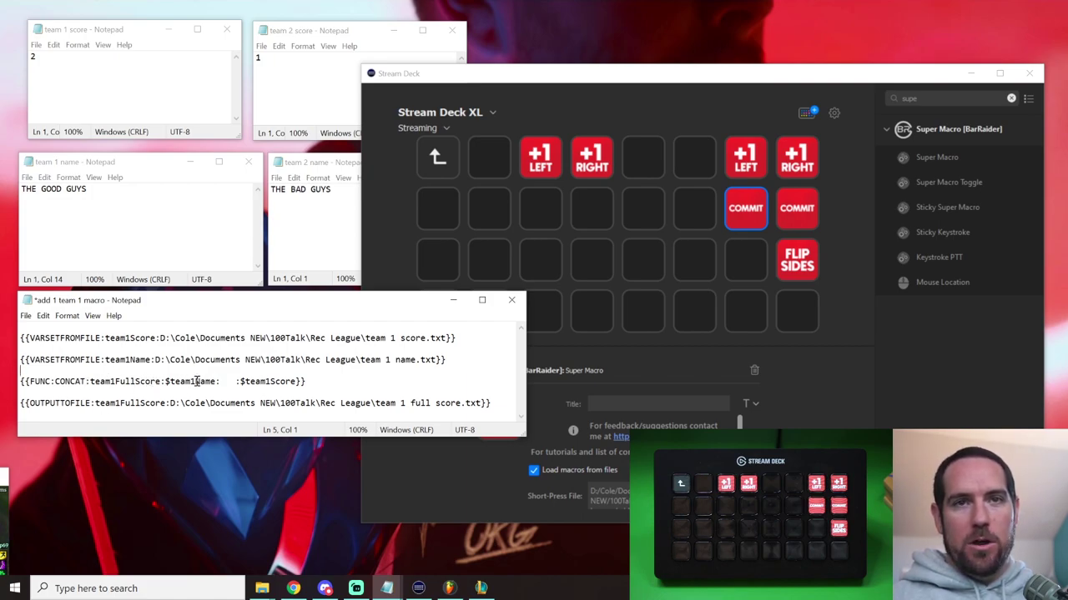
{"action": "left_click_drag", "start_coordinate": [91, 381], "coordinate": [160, 381]}
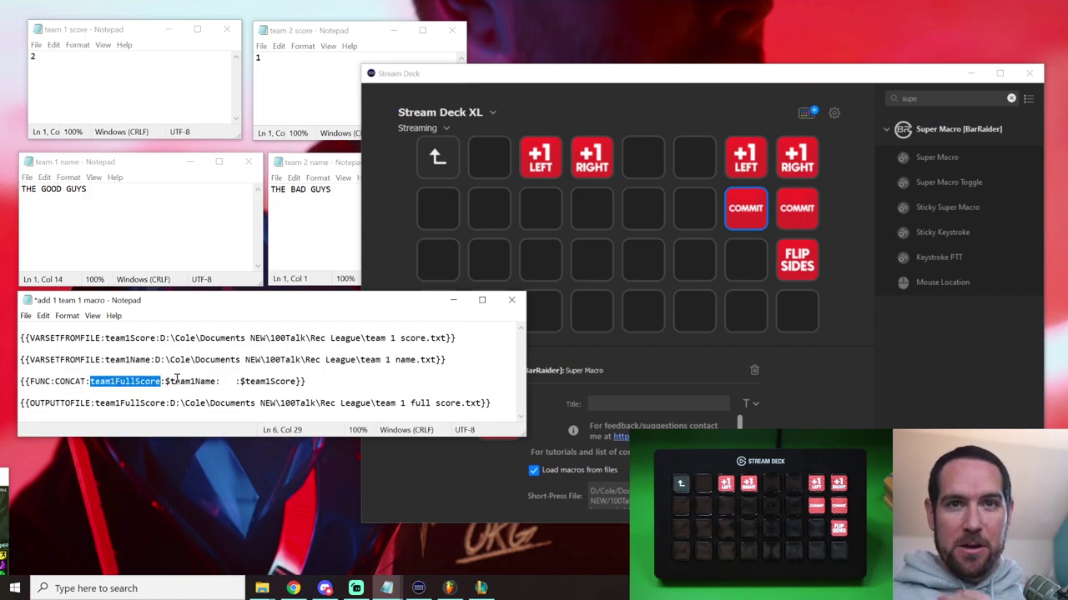
{"action": "left_click_drag", "start_coordinate": [165, 381], "coordinate": [219, 381]}
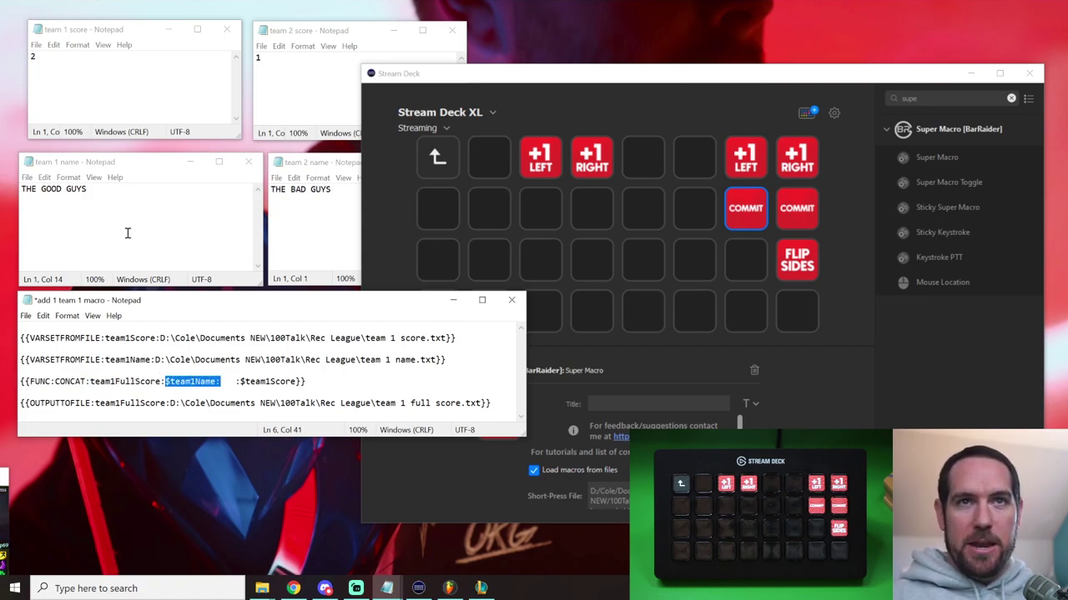
{"action": "left_click", "coordinate": [226, 381]}
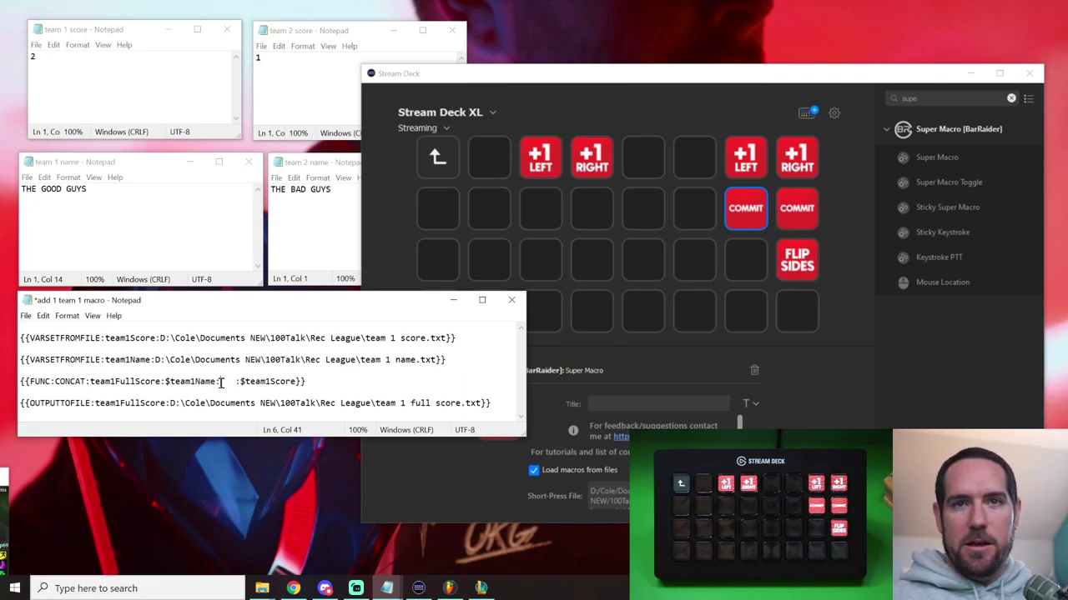
{"action": "left_click_drag", "start_coordinate": [222, 381], "coordinate": [294, 384]}
{"action": "left_click", "coordinate": [272, 381]}
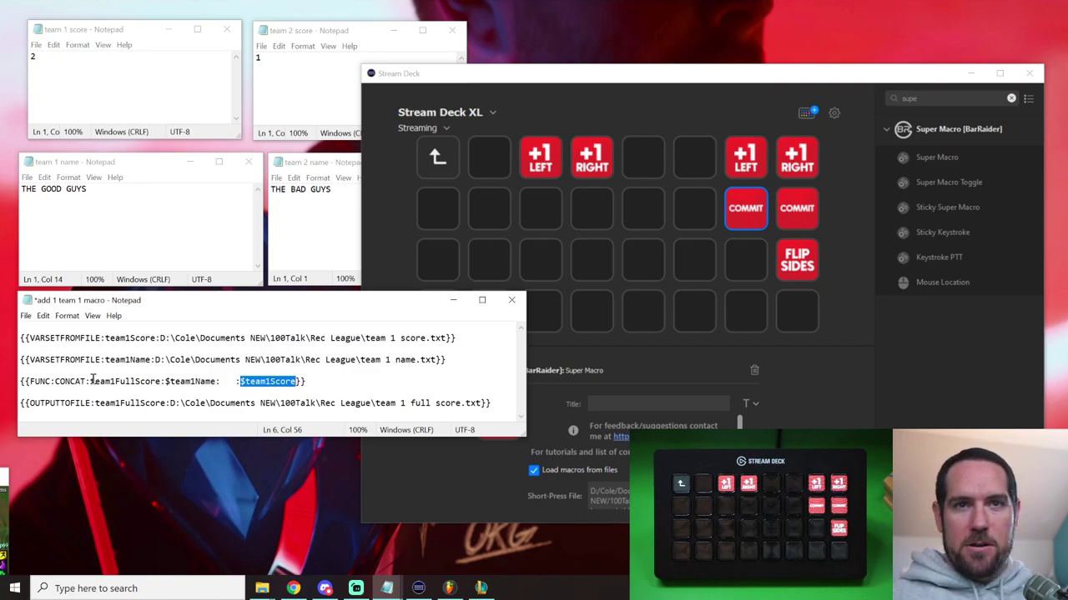
{"action": "left_click_drag", "start_coordinate": [91, 381], "coordinate": [160, 380]}
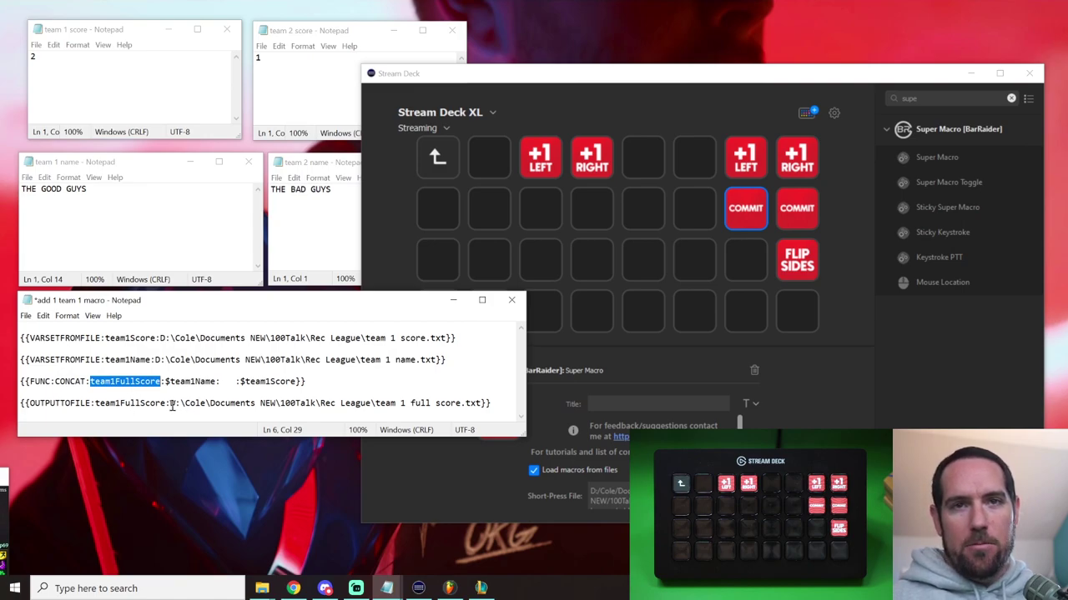
{"action": "left_click_drag", "start_coordinate": [171, 403], "coordinate": [480, 408]}
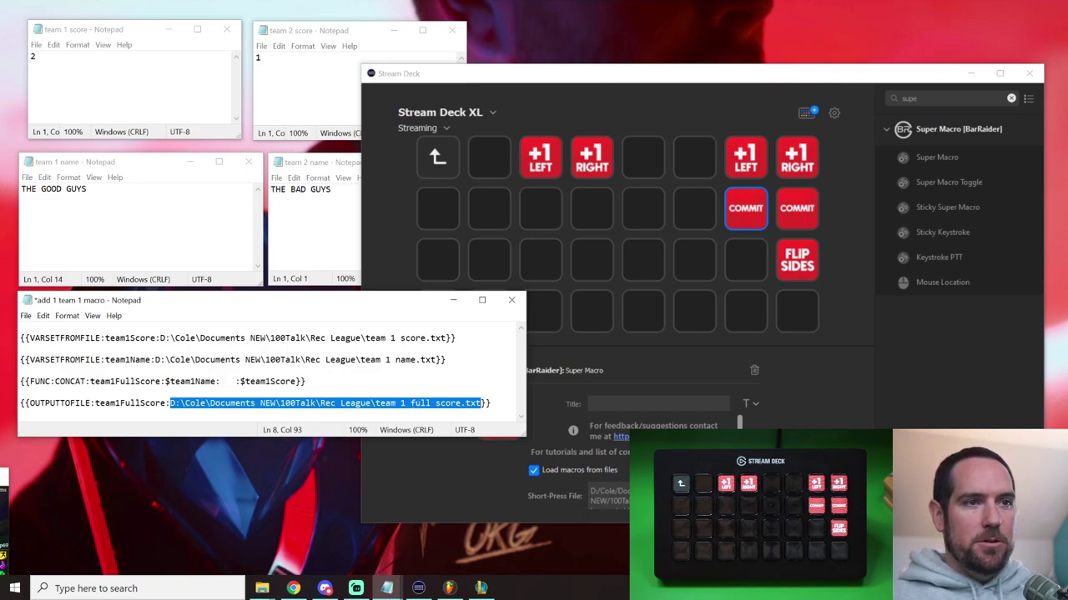
{"action": "left_click", "coordinate": [365, 347]}
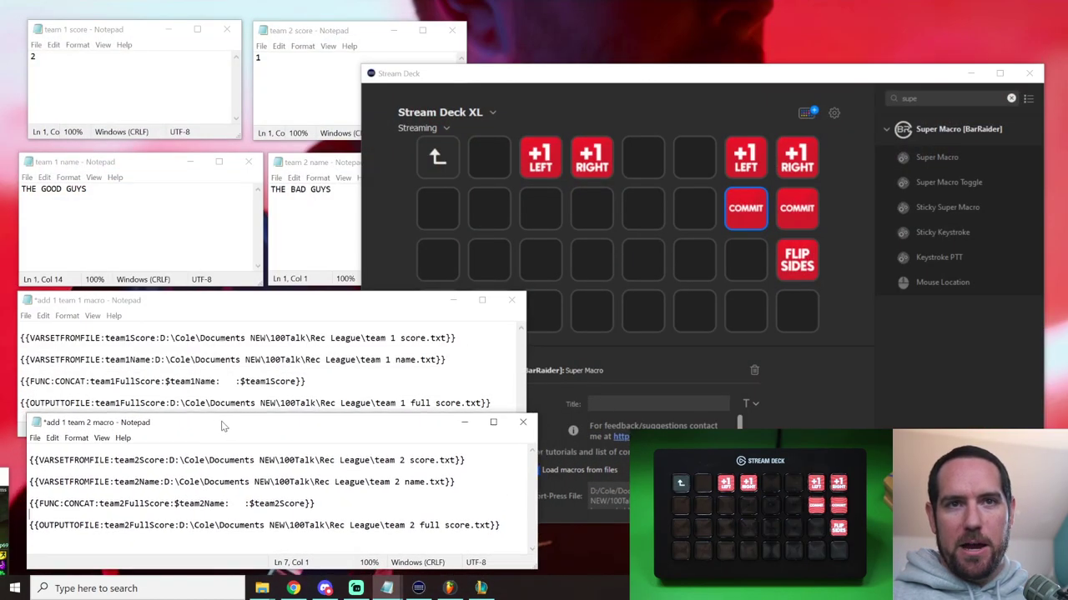
Move the add 1 team 2 macro window higher and bring the team 1 macro back to front
{"action": "left_click_drag", "start_coordinate": [262, 492], "coordinate": [216, 420]}
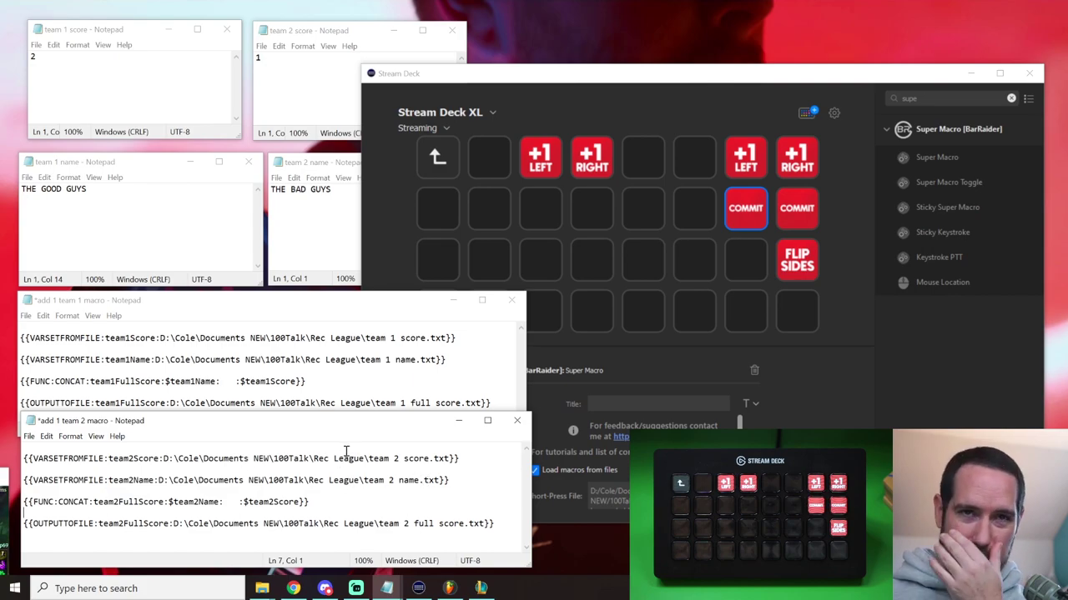
{"action": "left_click", "coordinate": [348, 325]}
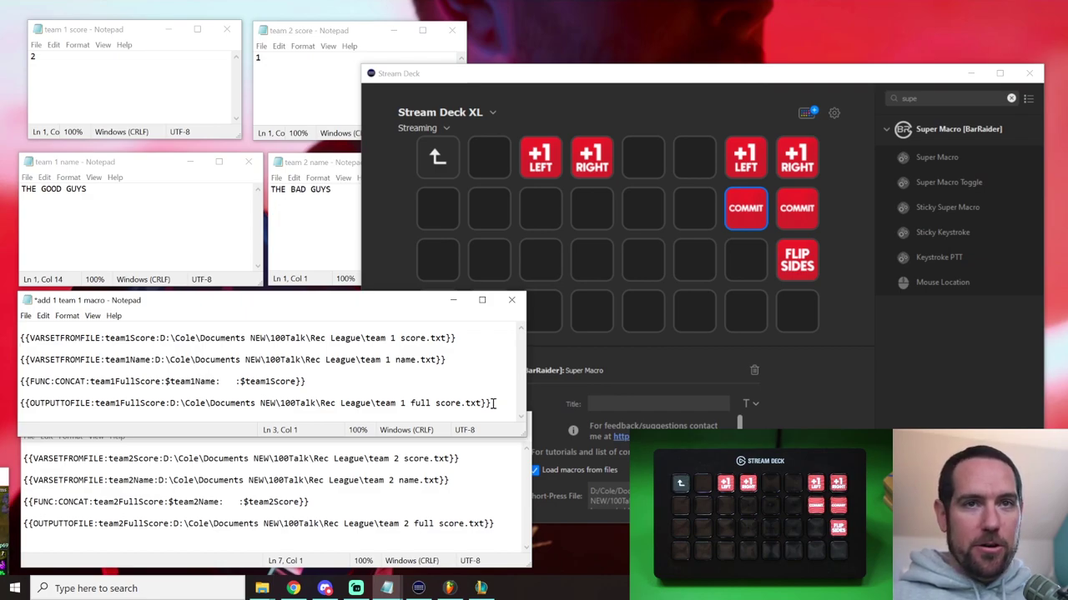
Enable Load macros from files on the left COMMIT key's Super Macro
{"action": "left_click_drag", "start_coordinate": [494, 402], "coordinate": [39, 328]}
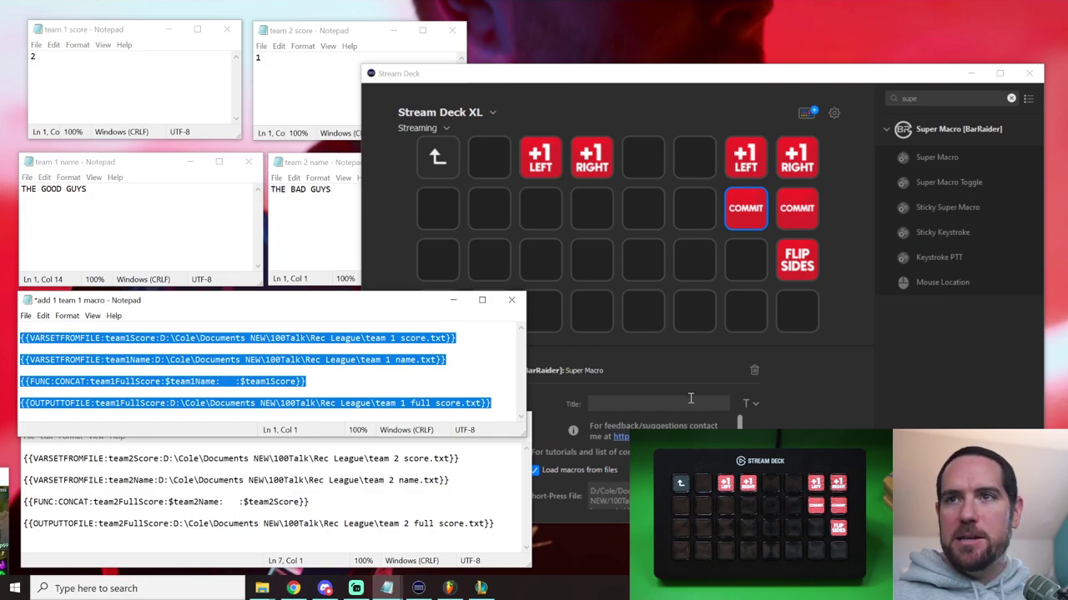
{"action": "left_click", "coordinate": [694, 400]}
{"action": "scroll", "coordinate": [584, 450], "scroll_direction": "down", "scroll_amount": 2}
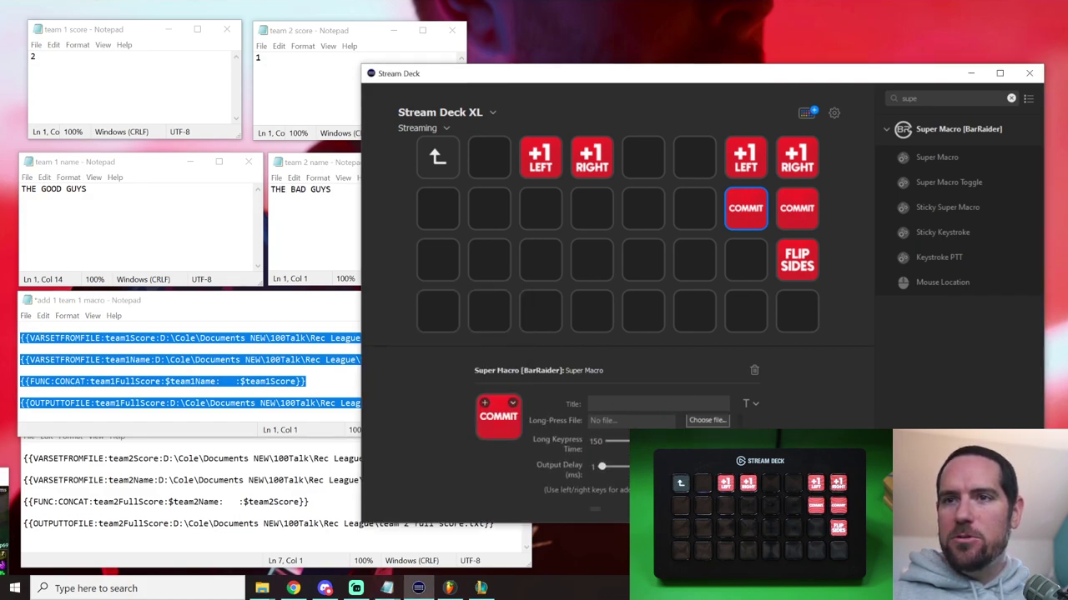
{"action": "scroll", "coordinate": [562, 448], "scroll_direction": "up", "scroll_amount": 1}
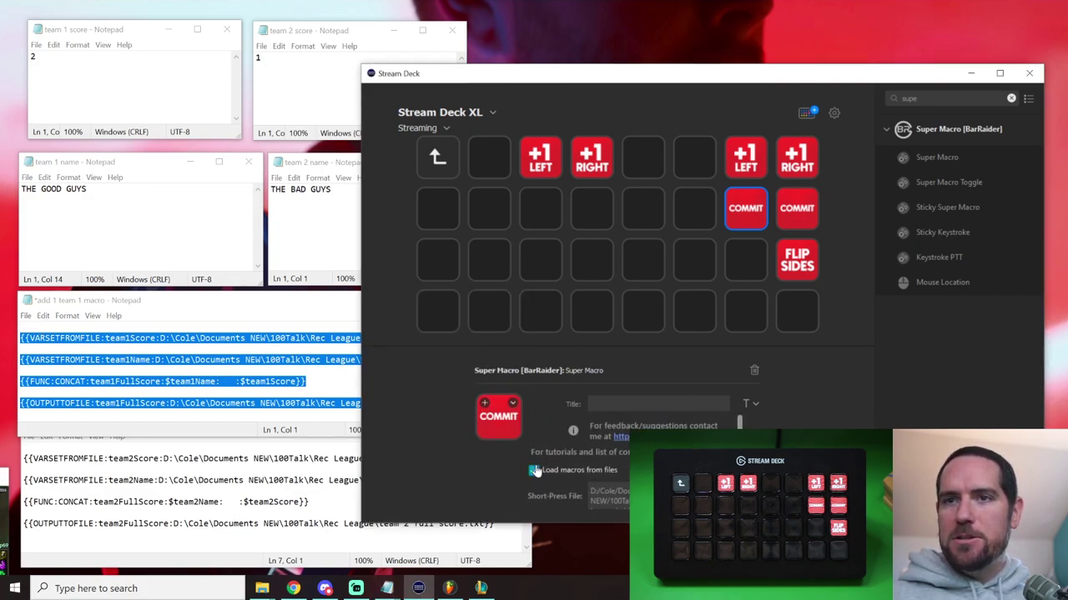
{"action": "left_click", "coordinate": [535, 471]}
{"action": "scroll", "coordinate": [620, 451], "scroll_direction": "down", "scroll_amount": 3}
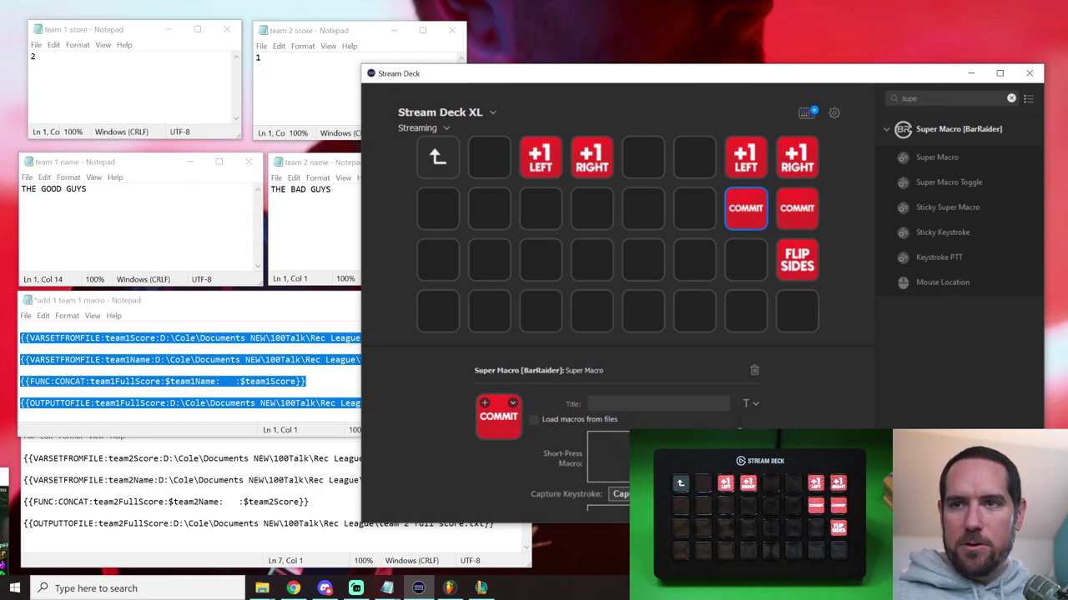
{"action": "left_click", "coordinate": [563, 421]}
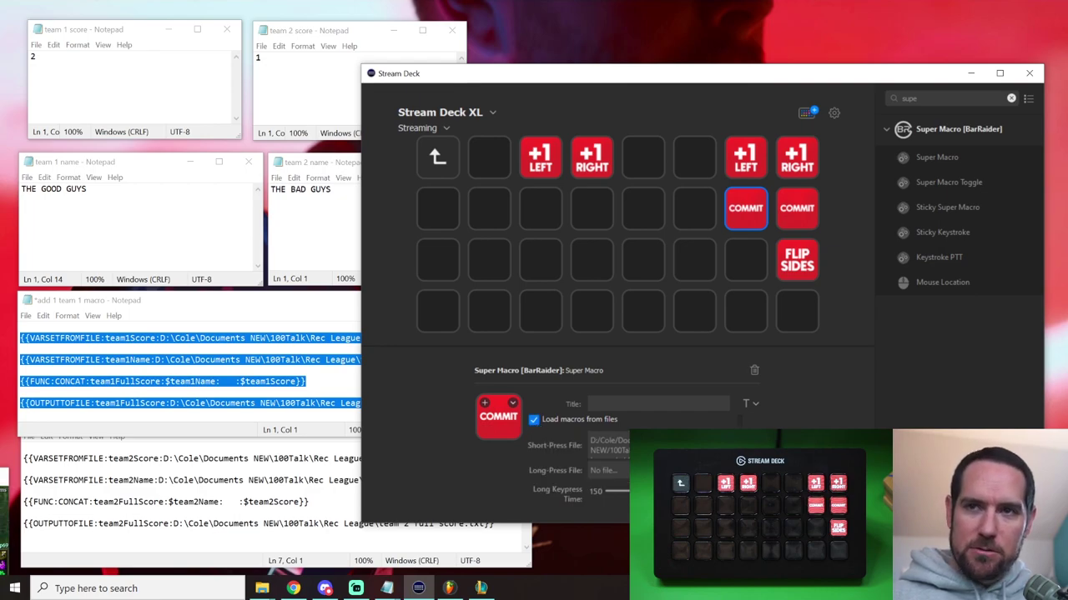
Set its short-press file to add 1 team 1 macro, then select the right COMMIT key
{"action": "left_click", "coordinate": [257, 382]}
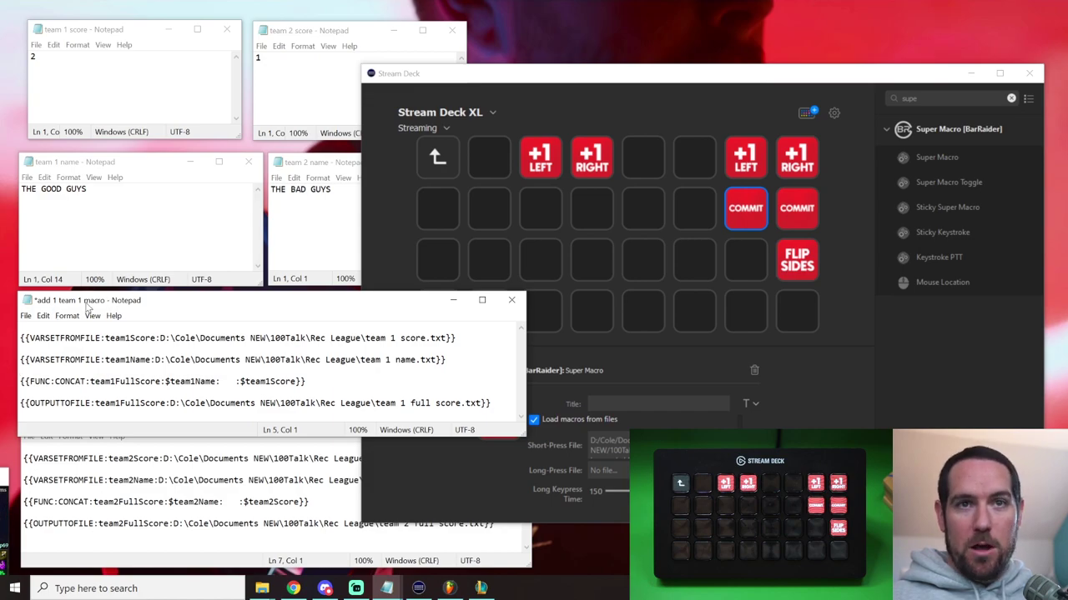
{"action": "left_click", "coordinate": [608, 445]}
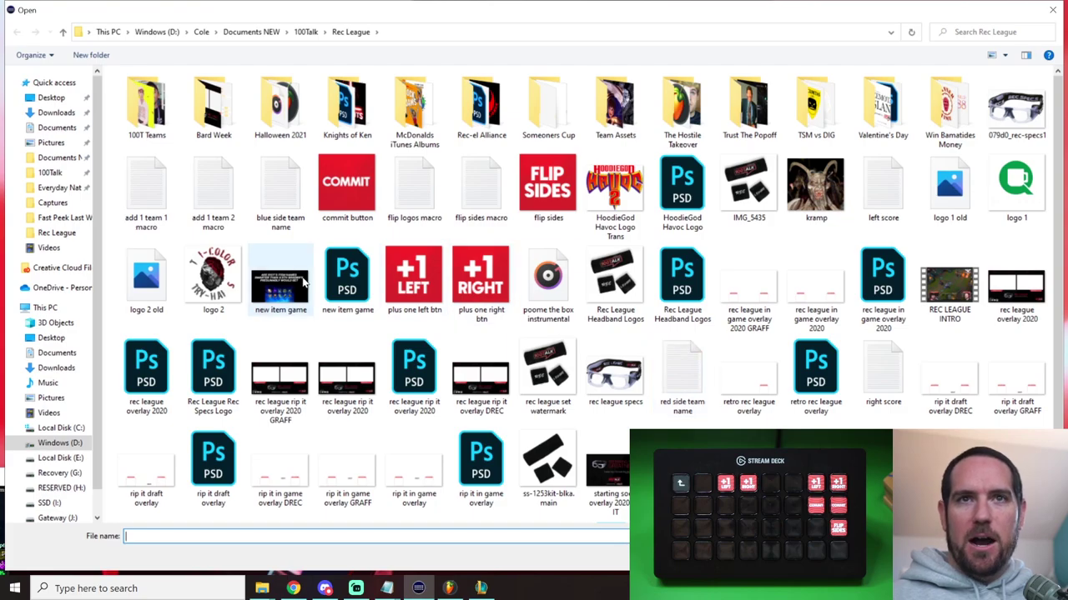
{"action": "double_click", "coordinate": [146, 192]}
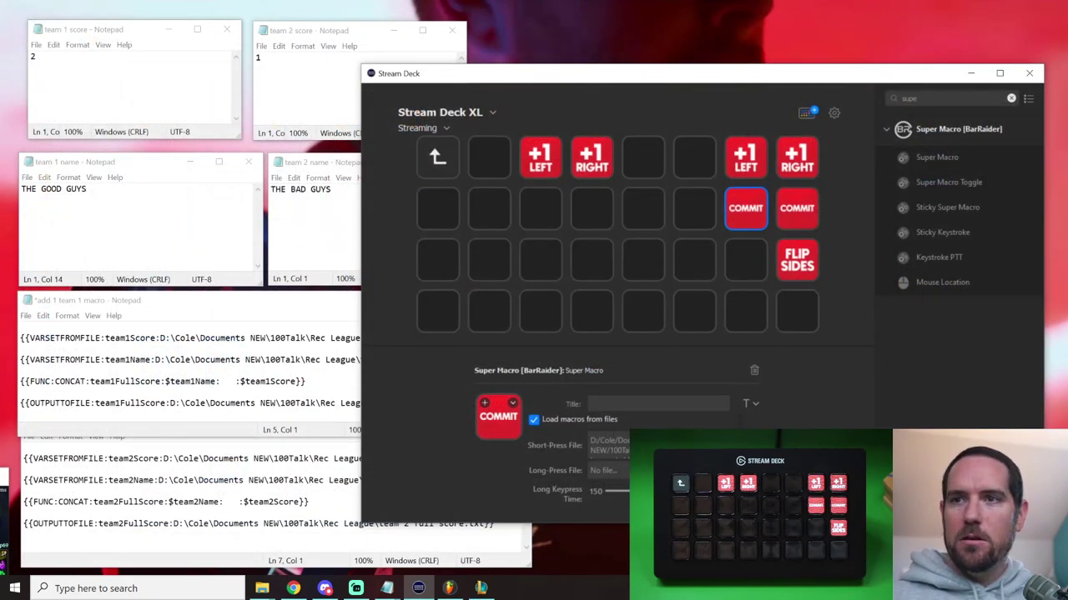
{"action": "left_click", "coordinate": [787, 211]}
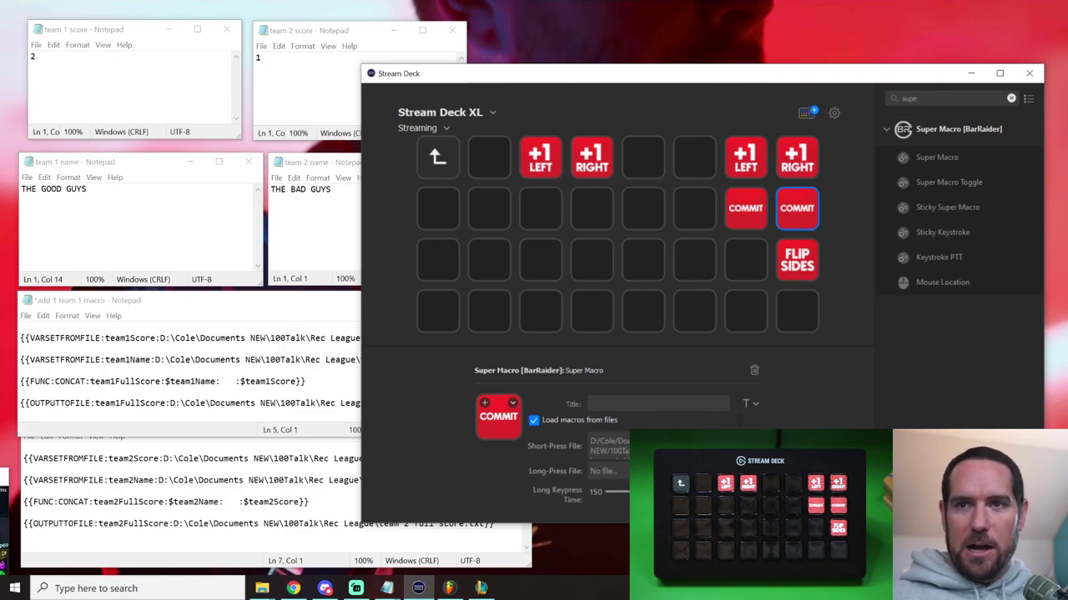
{"action": "left_click", "coordinate": [314, 502]}
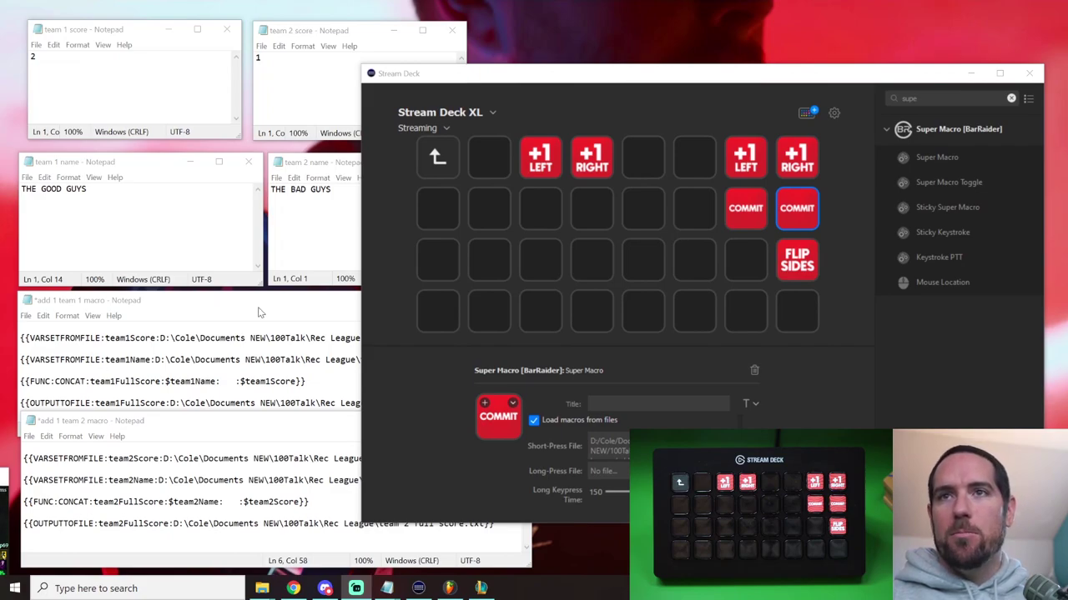
Select the FLIP SIDES key, minimise Stream Deck, and place the flip sides macro window upper right
{"action": "left_click", "coordinate": [806, 261]}
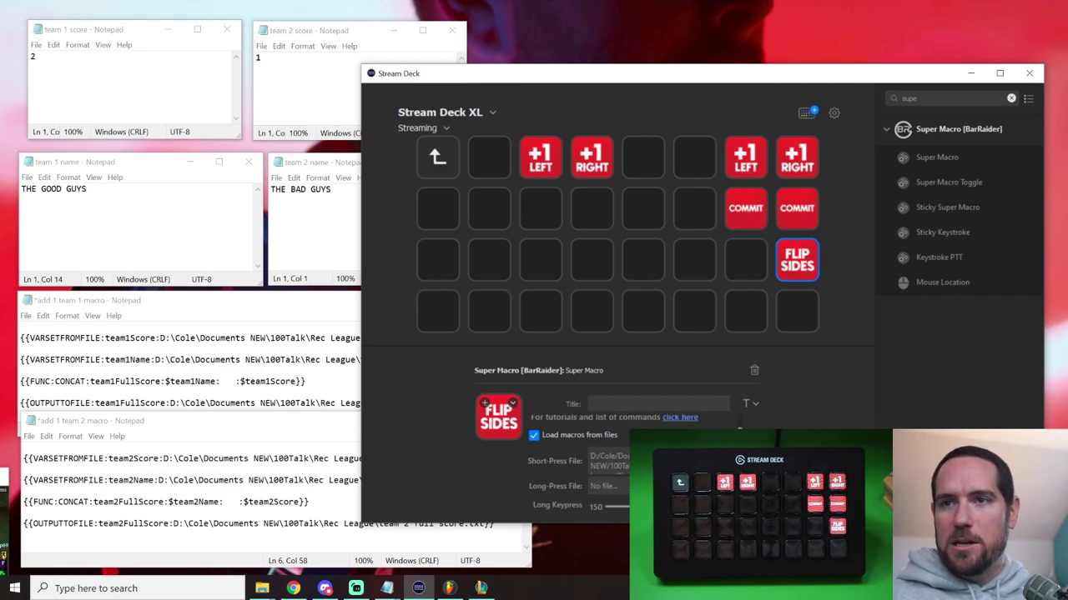
{"action": "left_click", "coordinate": [970, 74]}
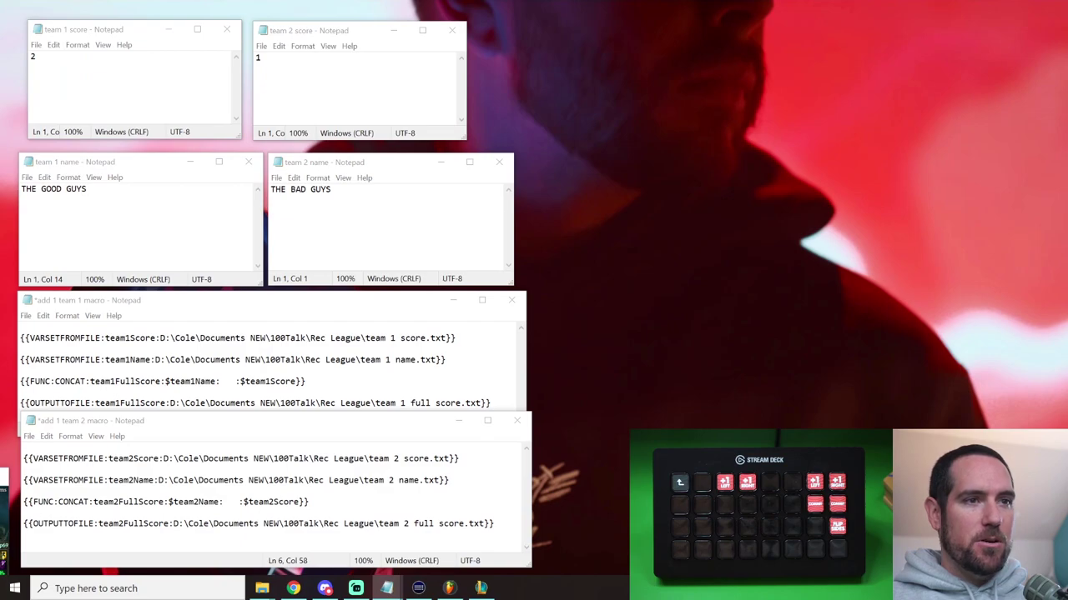
{"action": "left_click_drag", "start_coordinate": [667, 47], "coordinate": [738, 46]}
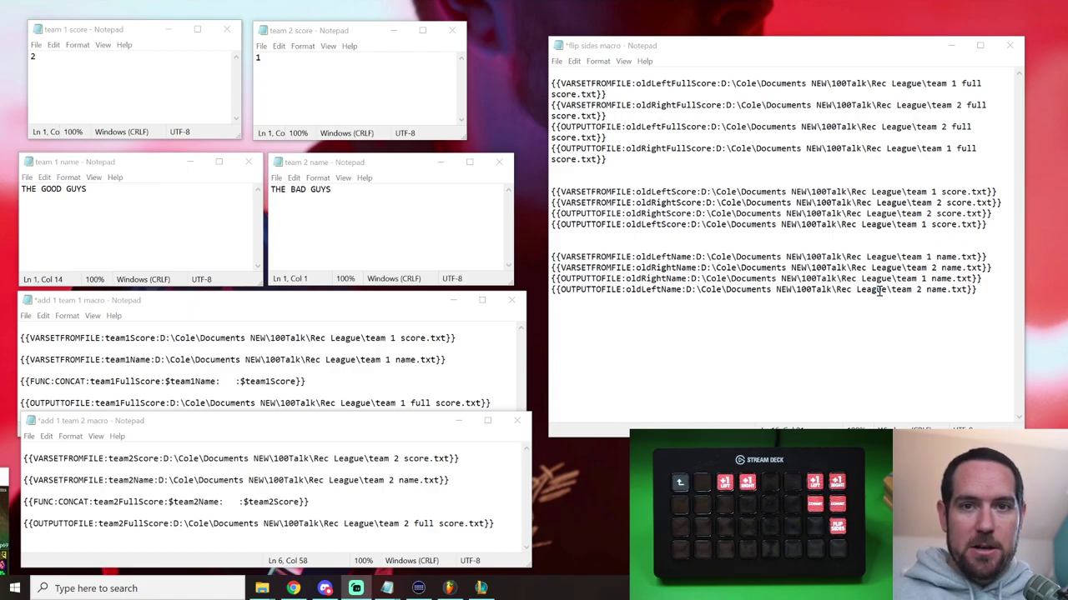
{"action": "left_click", "coordinate": [156, 190]}
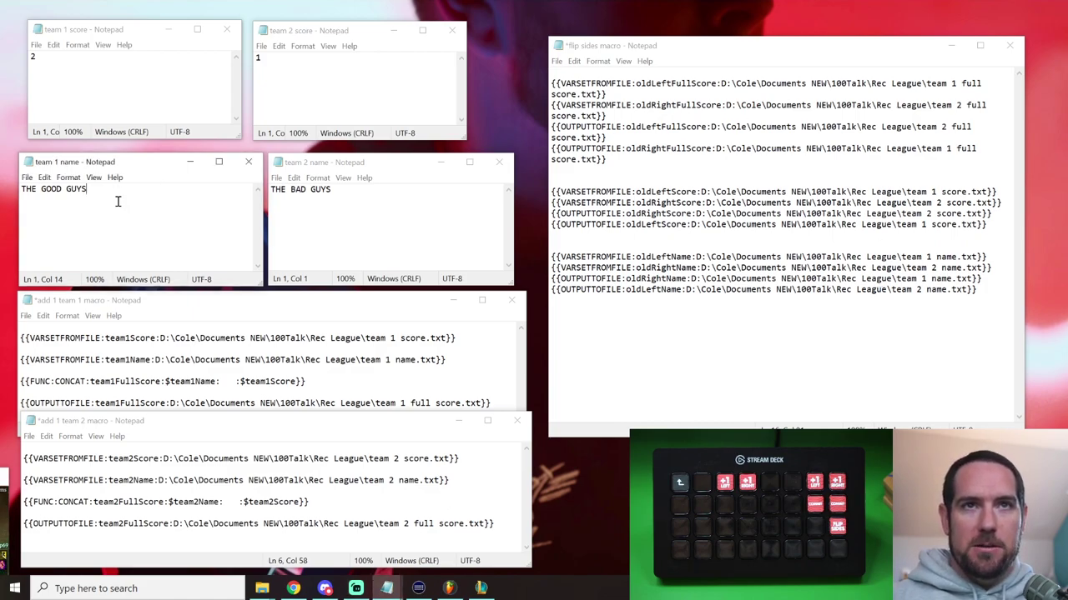
{"action": "left_click", "coordinate": [303, 197]}
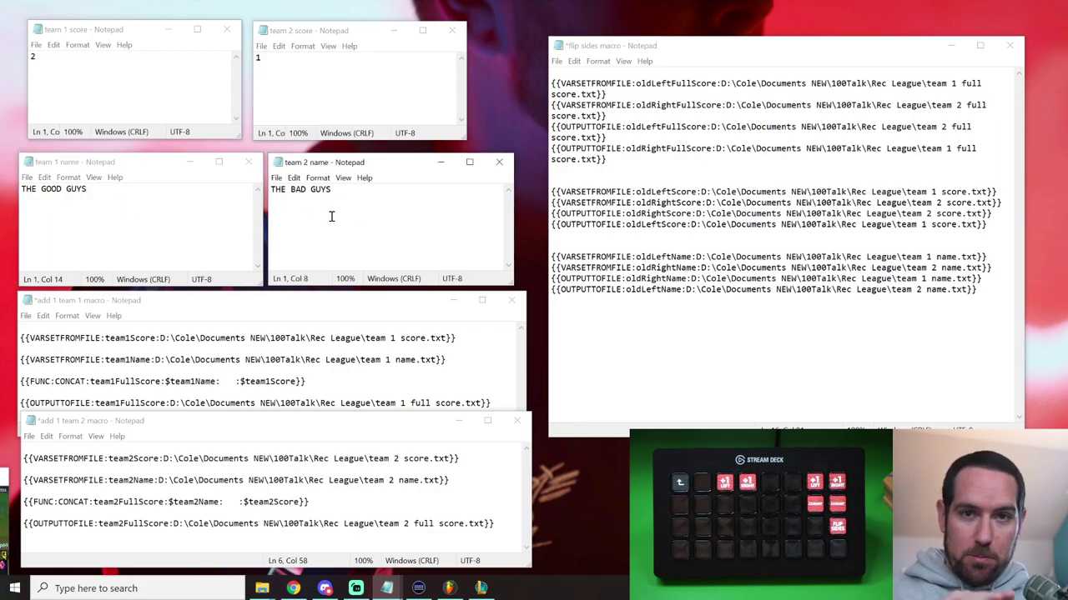
{"action": "left_click", "coordinate": [740, 279]}
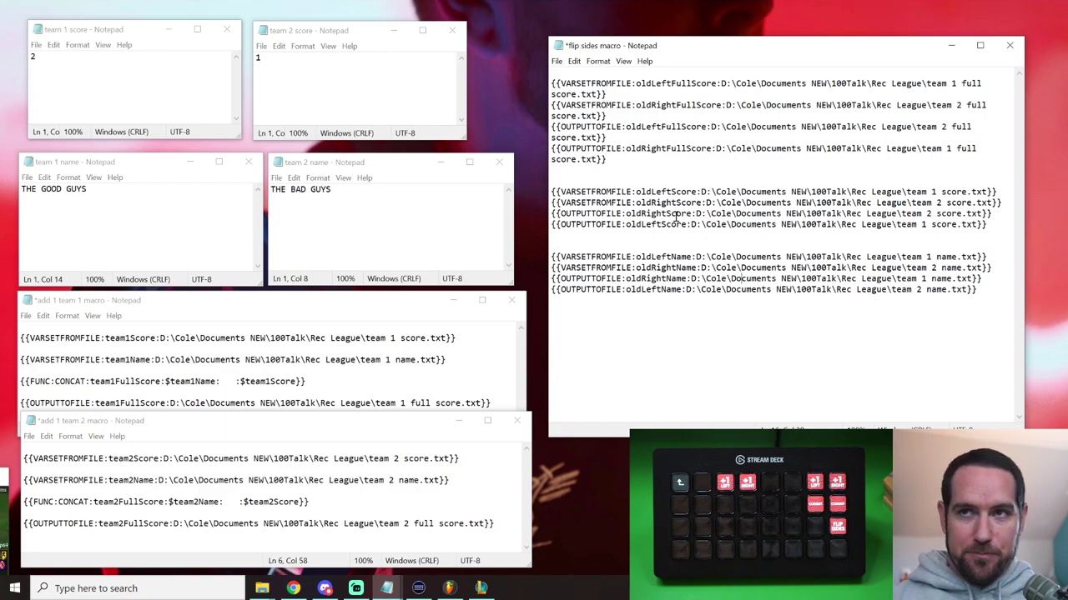
Make the FLIP SIDES key's Super Macro load its short-press macro from a 100Talk file
{"action": "left_click", "coordinate": [418, 588]}
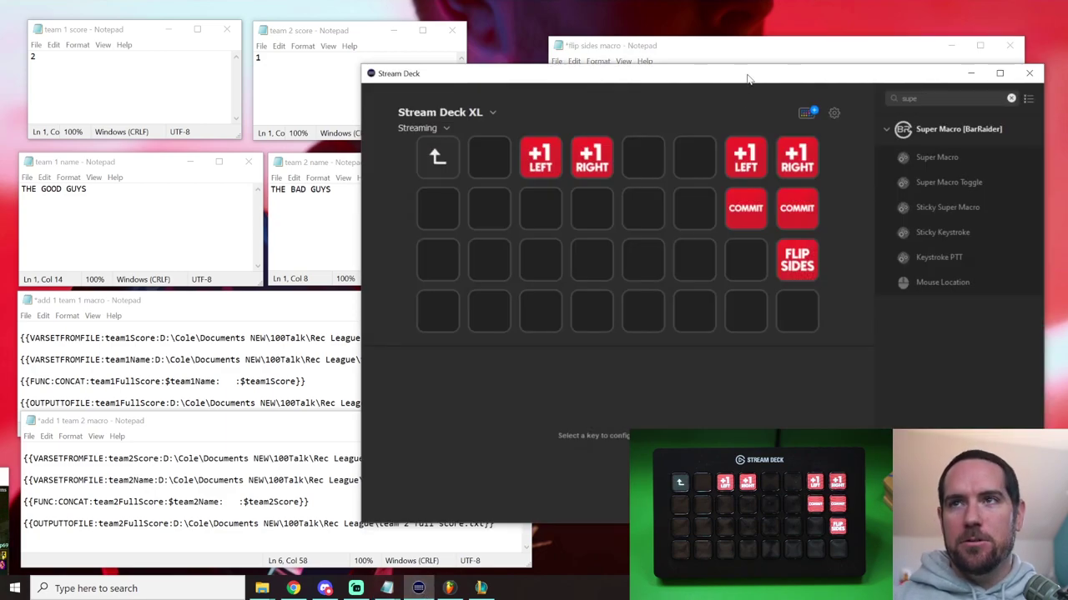
{"action": "left_click_drag", "start_coordinate": [748, 62], "coordinate": [722, 96]}
{"action": "left_click", "coordinate": [775, 262]}
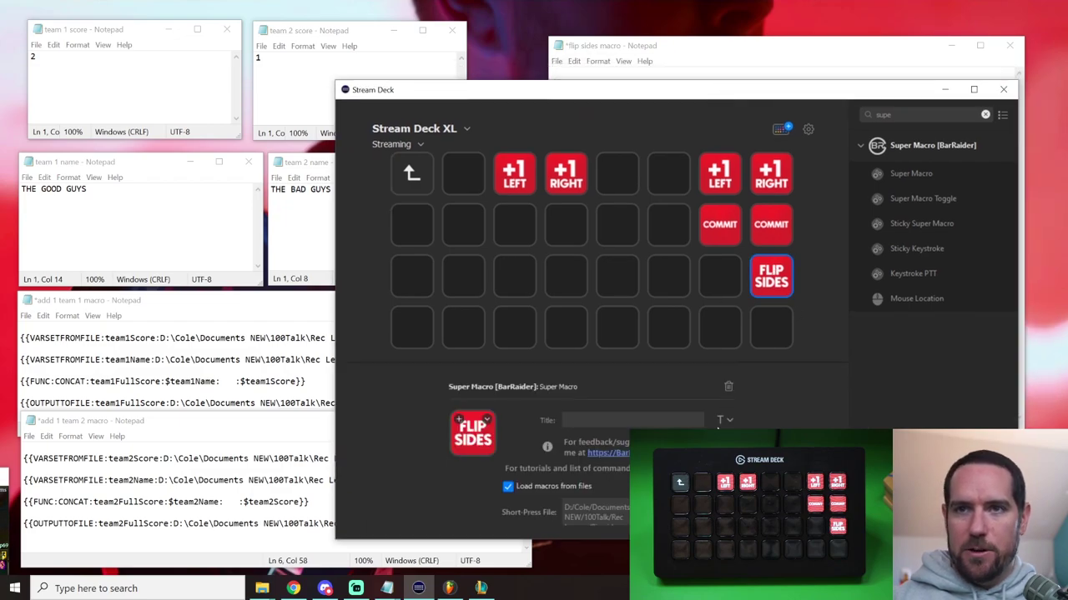
{"action": "scroll", "coordinate": [584, 467], "scroll_direction": "down", "scroll_amount": 2}
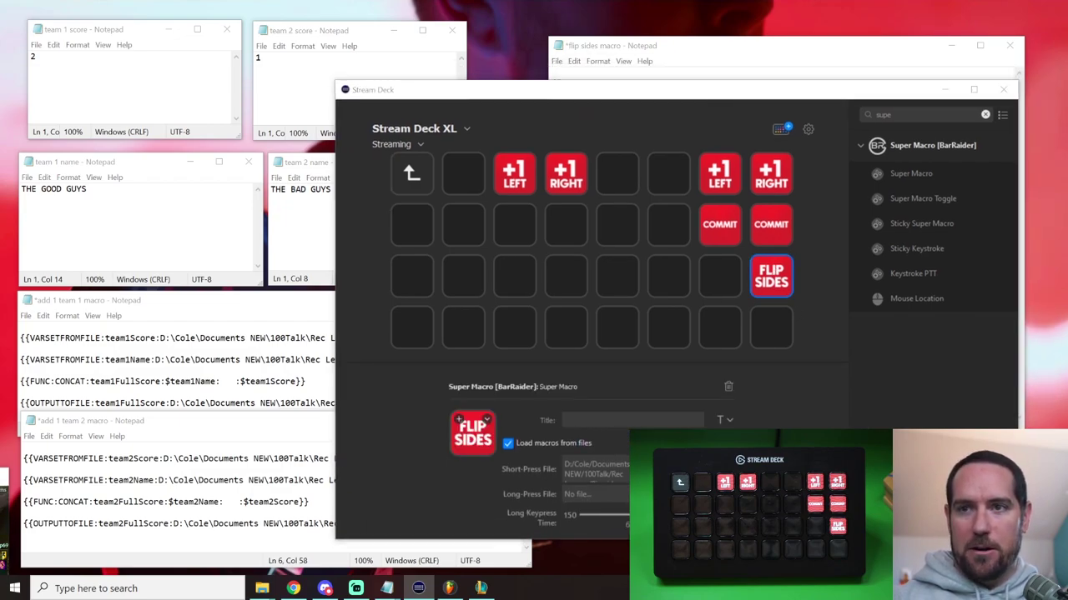
{"action": "left_click", "coordinate": [717, 524]}
{"action": "left_click", "coordinate": [1010, 560]}
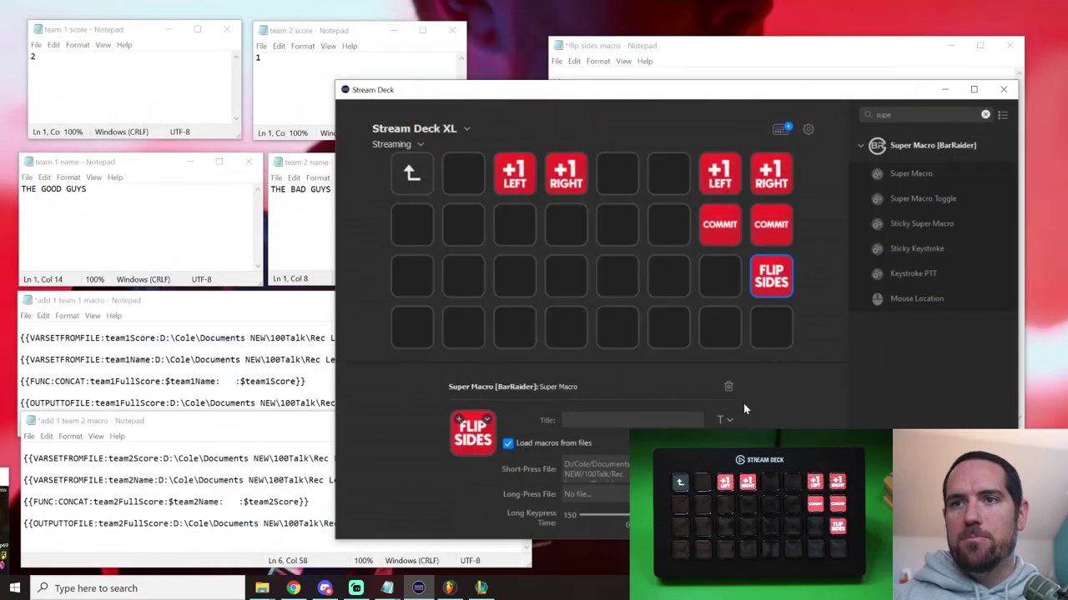